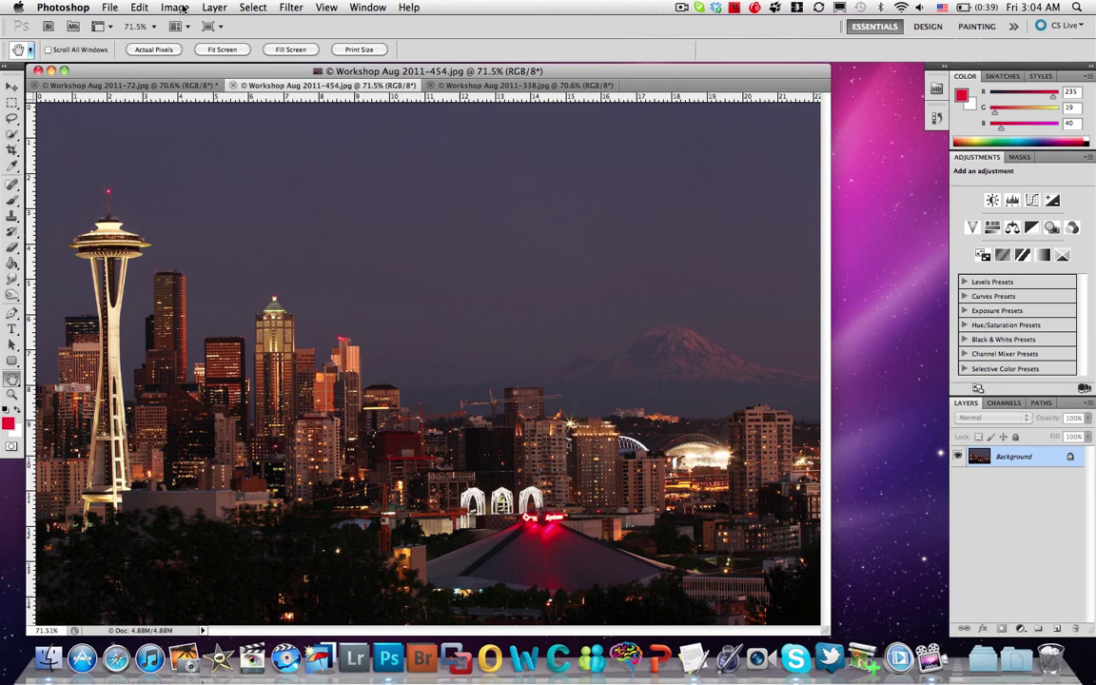
# Go to Filter > Nik Software > Color Efex Pro 4 for the Seattle skyline photo.
pyautogui.click(292, 8)
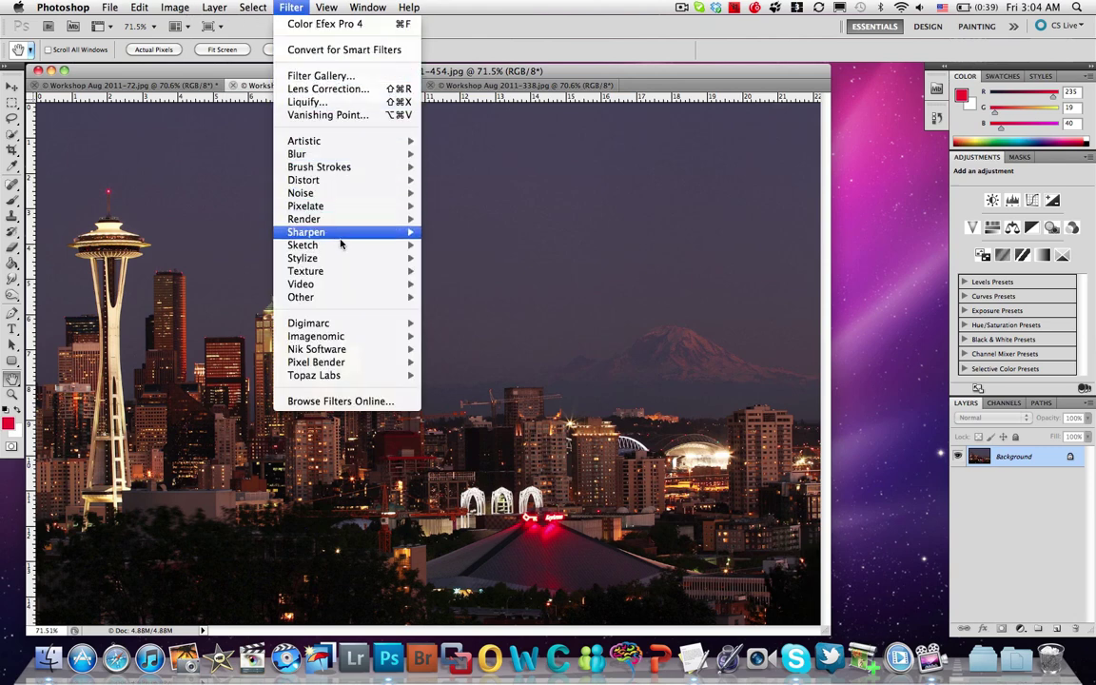
pyautogui.moveTo(338, 290)
pyautogui.moveTo(342, 349)
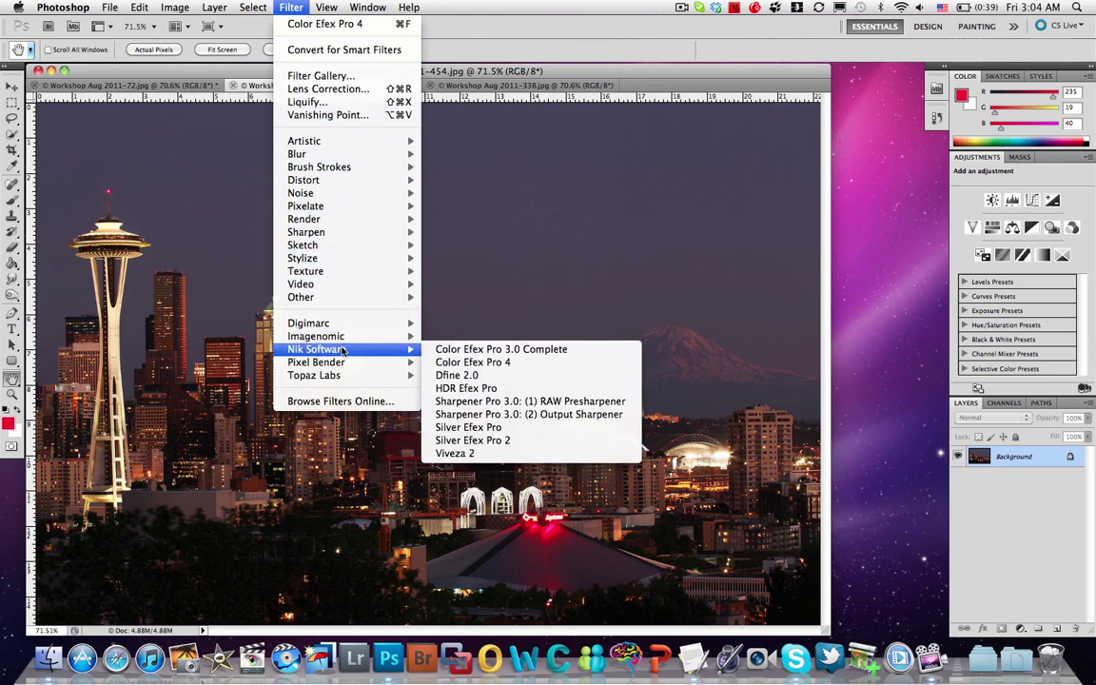
# Launch Color Efex Pro 4, show the Landscape filters, and preview Pro Contrast and Graduated Neutral Density.
pyautogui.click(466, 366)
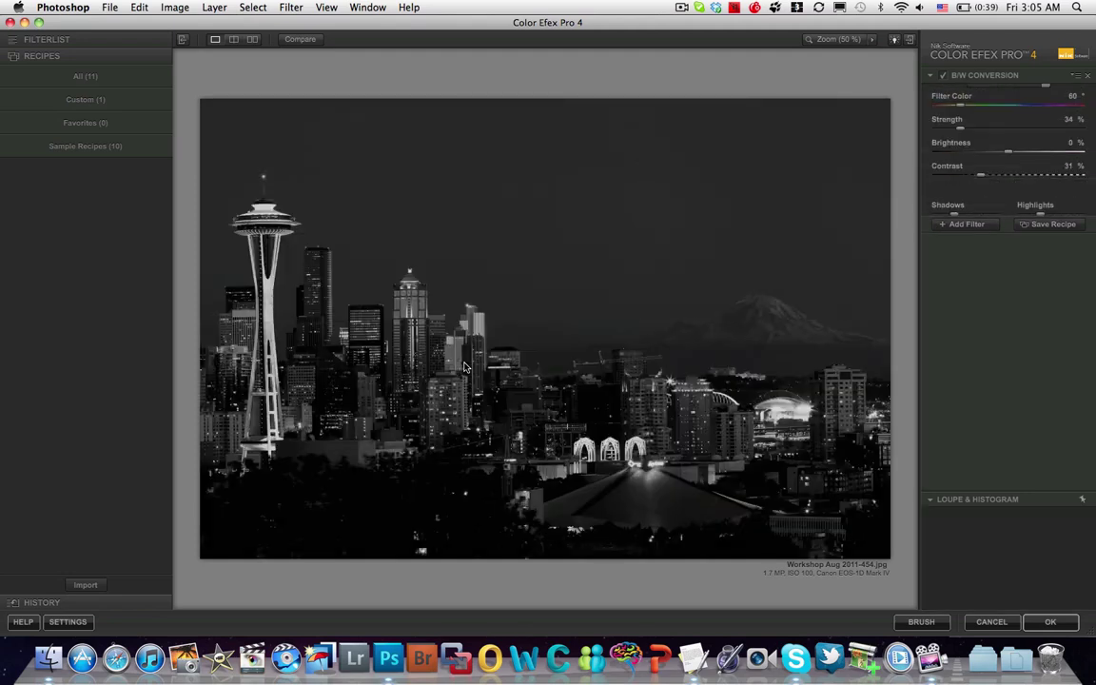
pyautogui.click(93, 44)
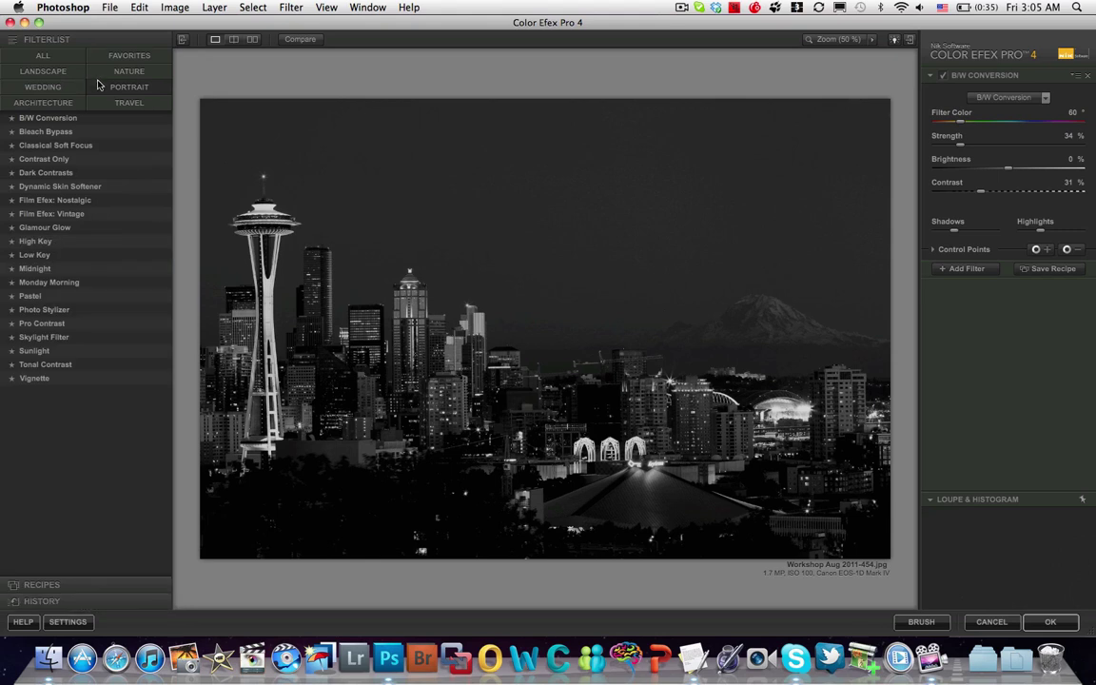
pyautogui.click(50, 80)
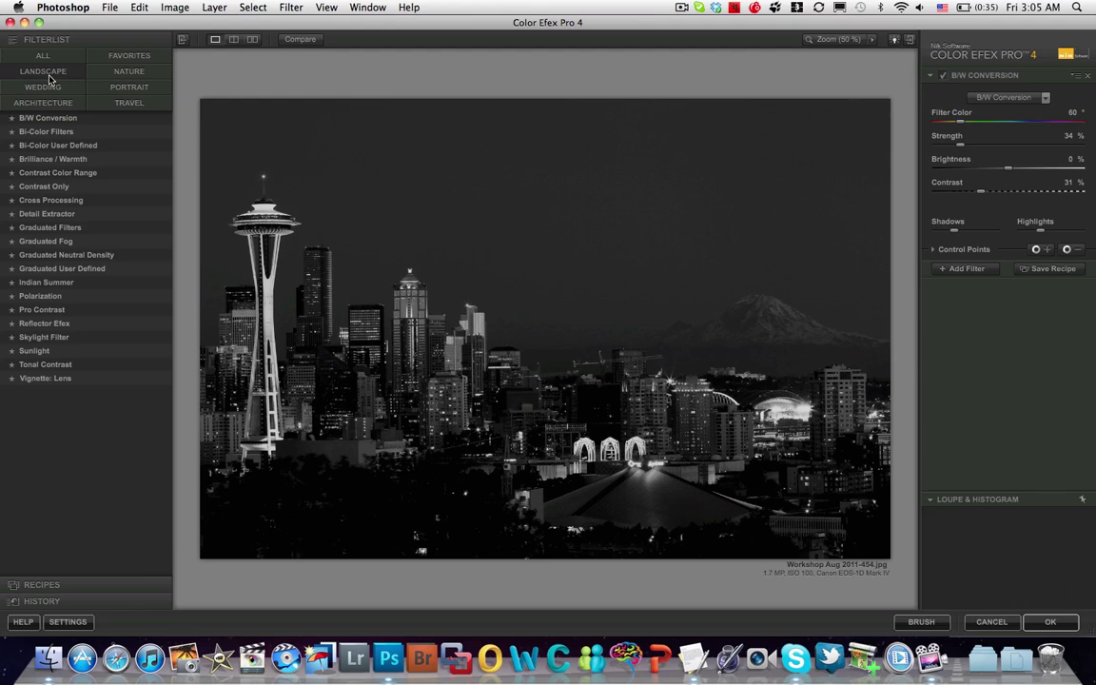
pyautogui.click(87, 309)
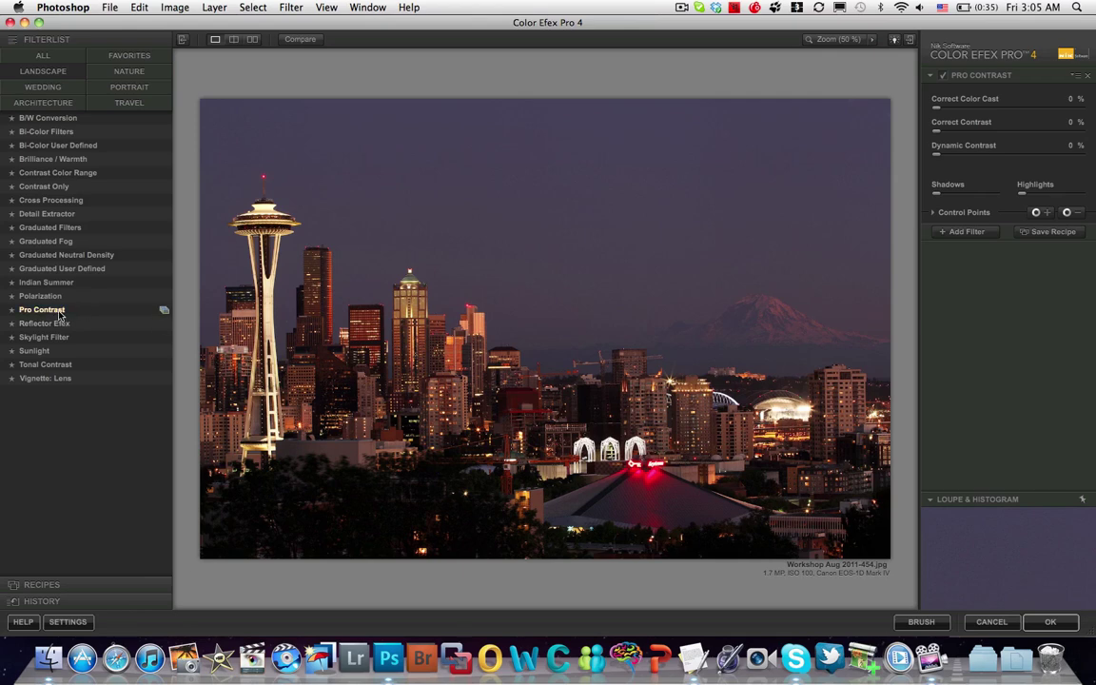
pyautogui.click(87, 260)
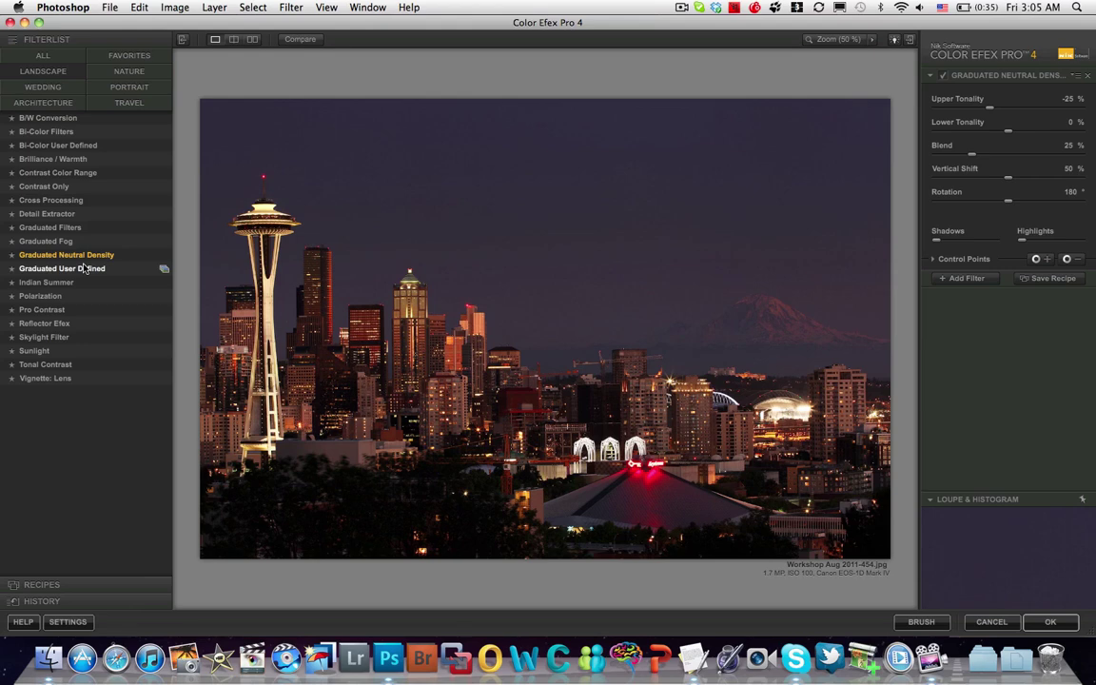
# Apply Detail Extractor and toggle it off and on to compare before and after.
pyautogui.click(56, 219)
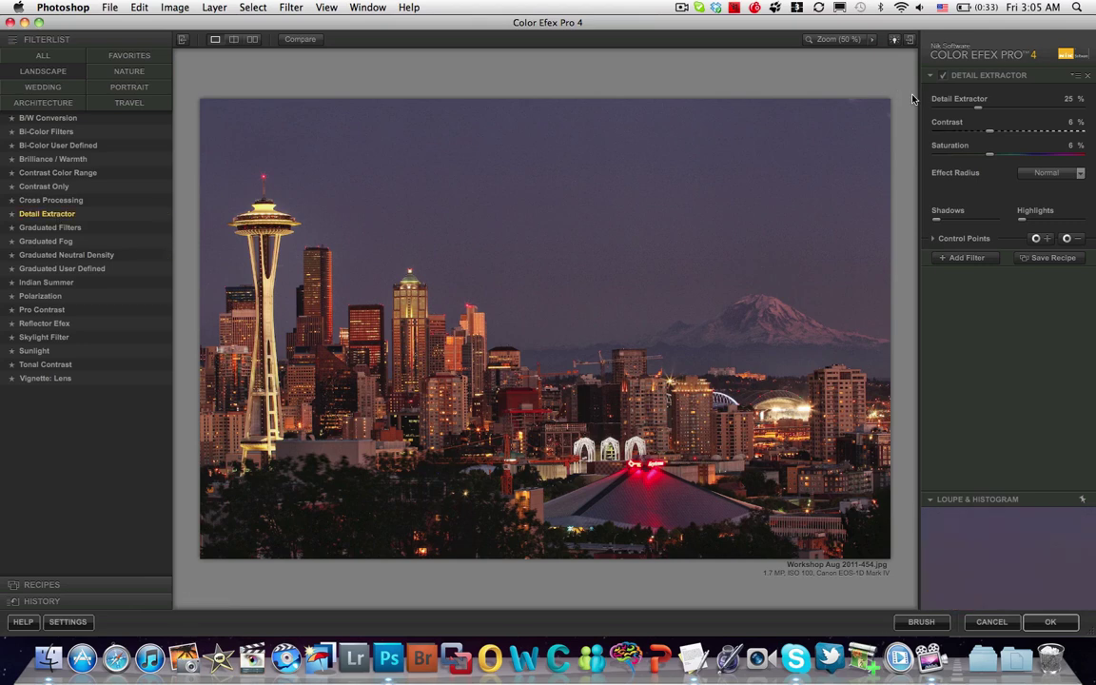
pyautogui.click(945, 80)
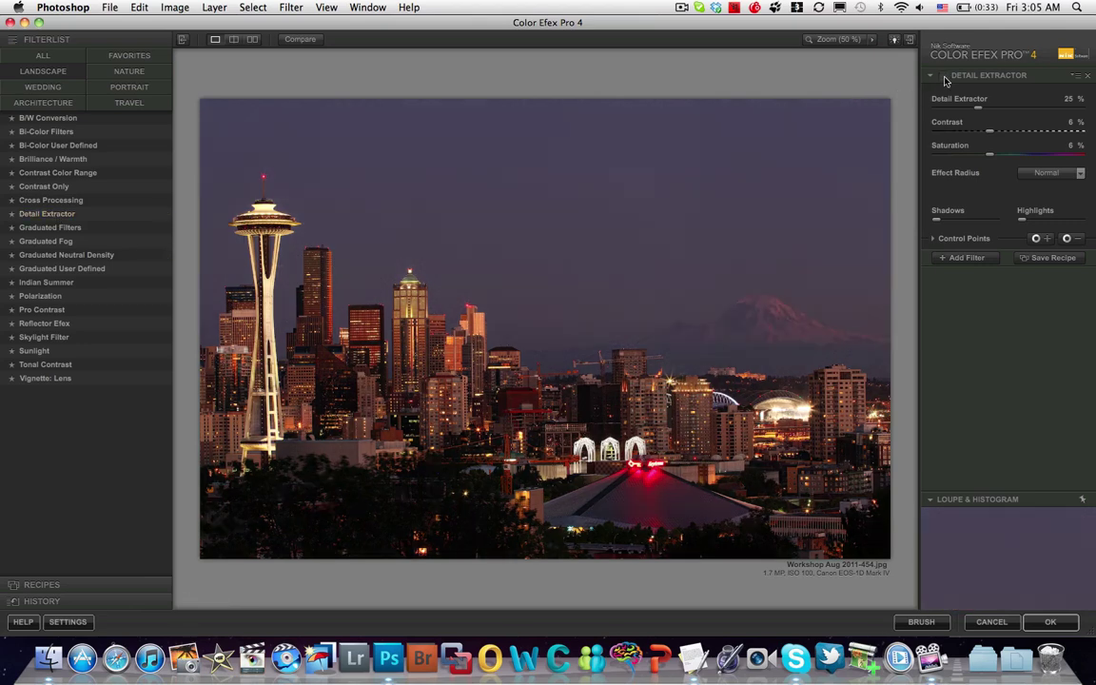
pyautogui.click(945, 79)
pyautogui.click(945, 80)
pyautogui.click(945, 80)
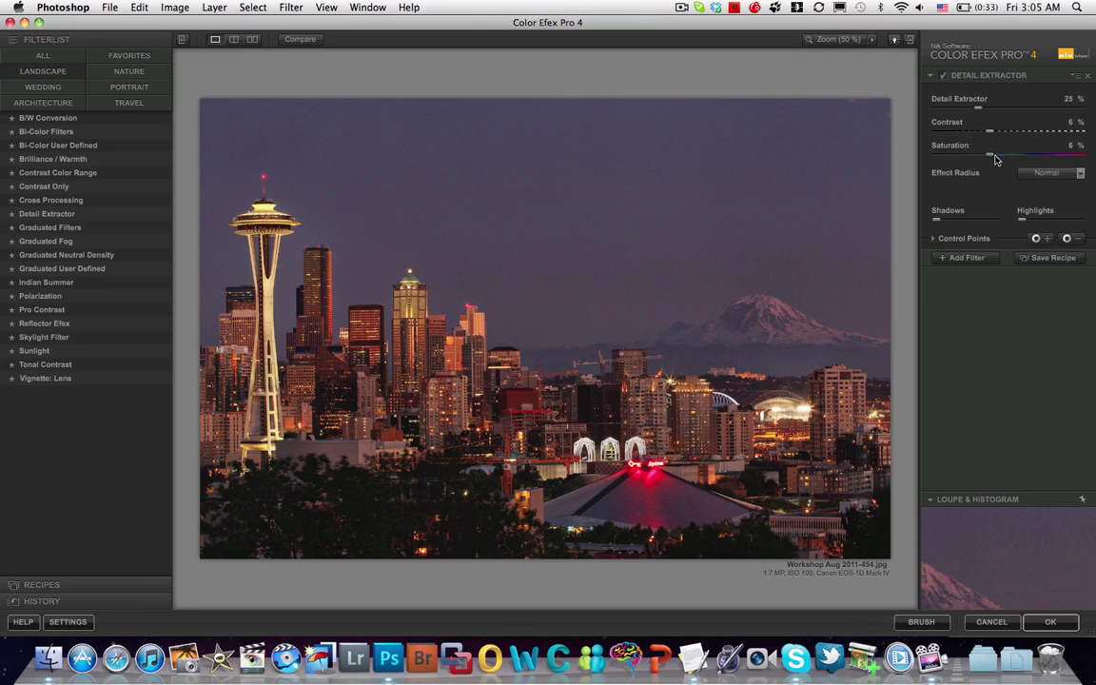
# Set Detail Extractor Saturation to 0% and, after trying Fine and Large, Effect Radius to Normal.
pyautogui.moveTo(990, 160); pyautogui.dragTo(968, 167)
pyautogui.moveTo(968, 166); pyautogui.dragTo(985, 169)
pyautogui.click(1048, 175)
pyautogui.click(1051, 188)
pyautogui.click(1052, 173)
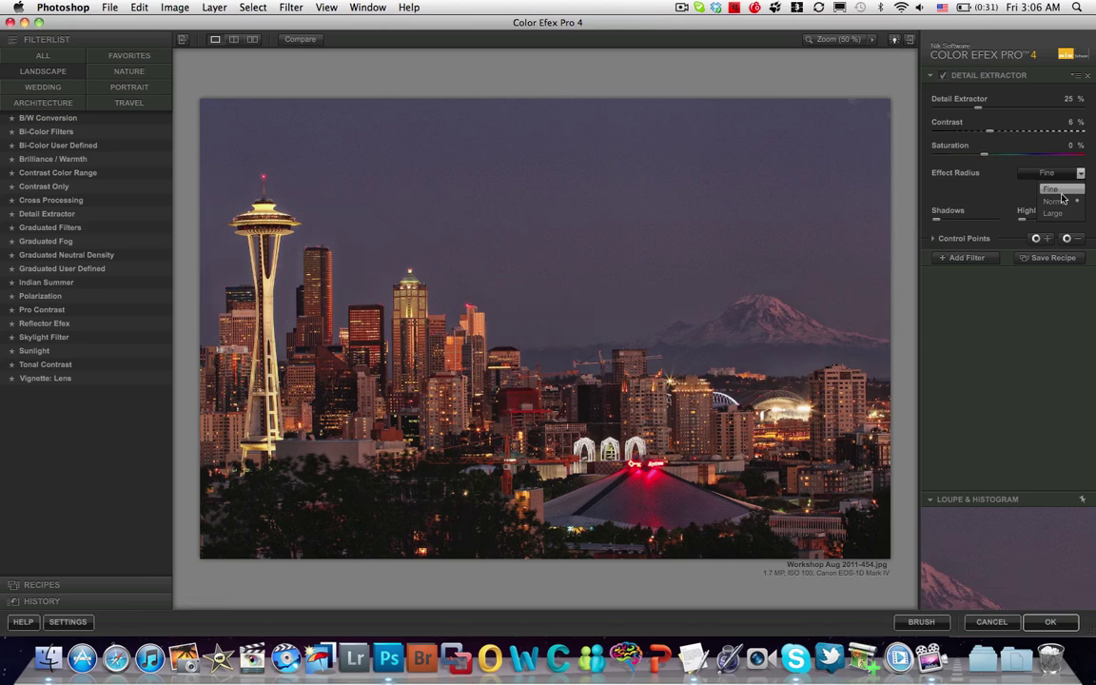
pyautogui.click(1055, 214)
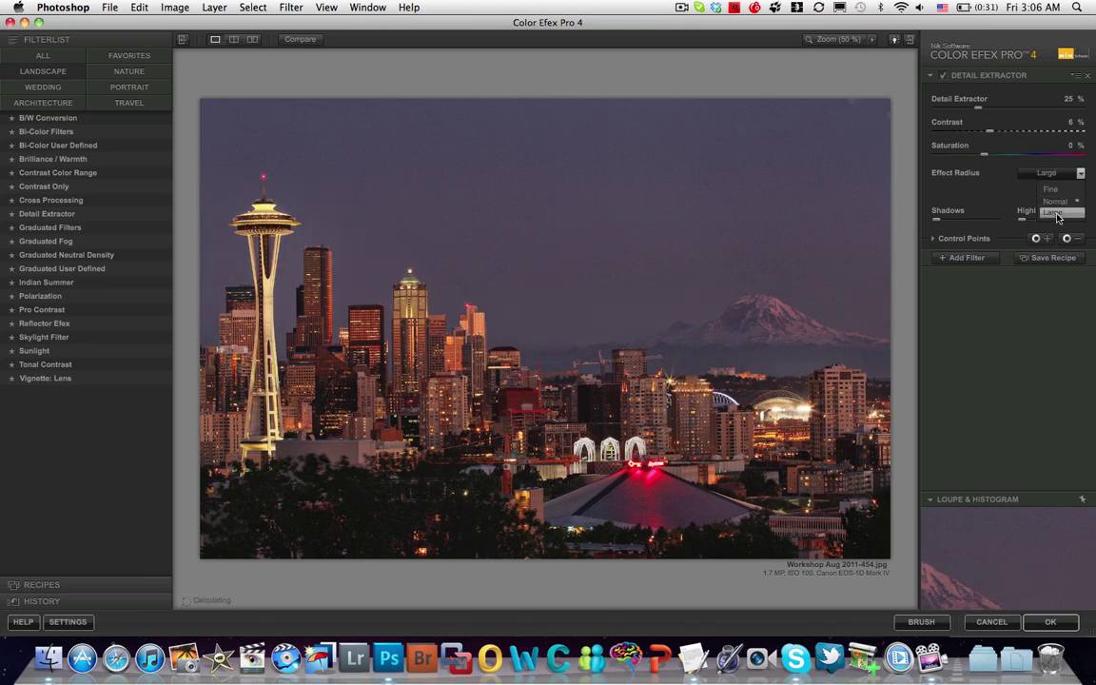
pyautogui.click(1059, 202)
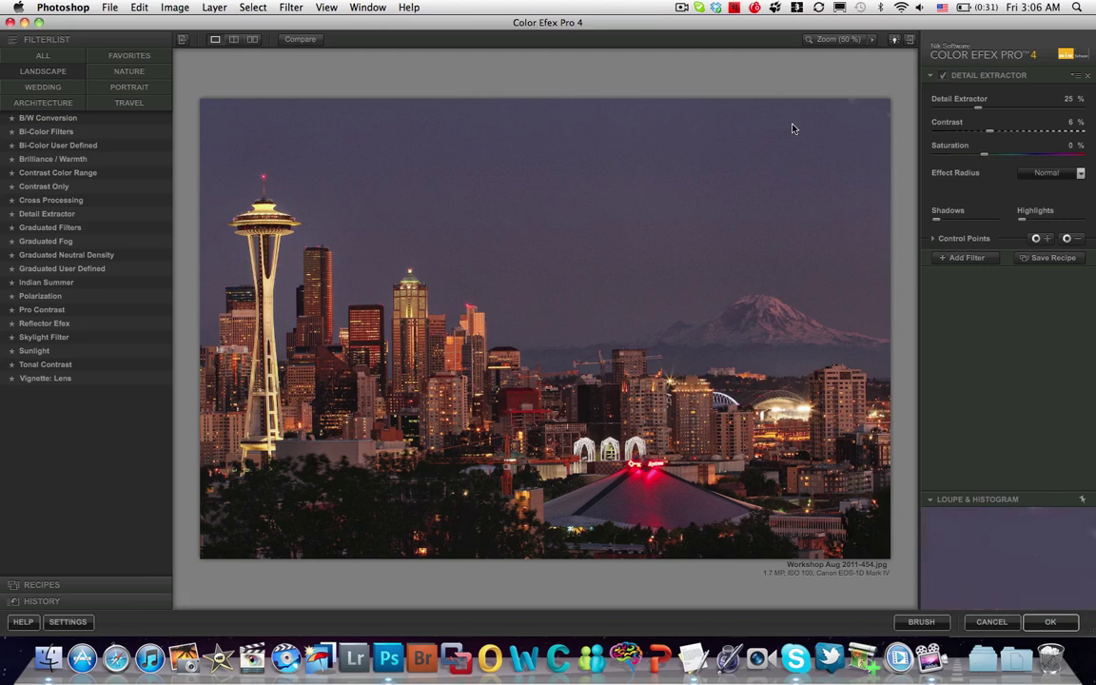
# Apply Polarization and tune its sliders, ending at Rotate 105° and Strength 20%.
pyautogui.click(41, 298)
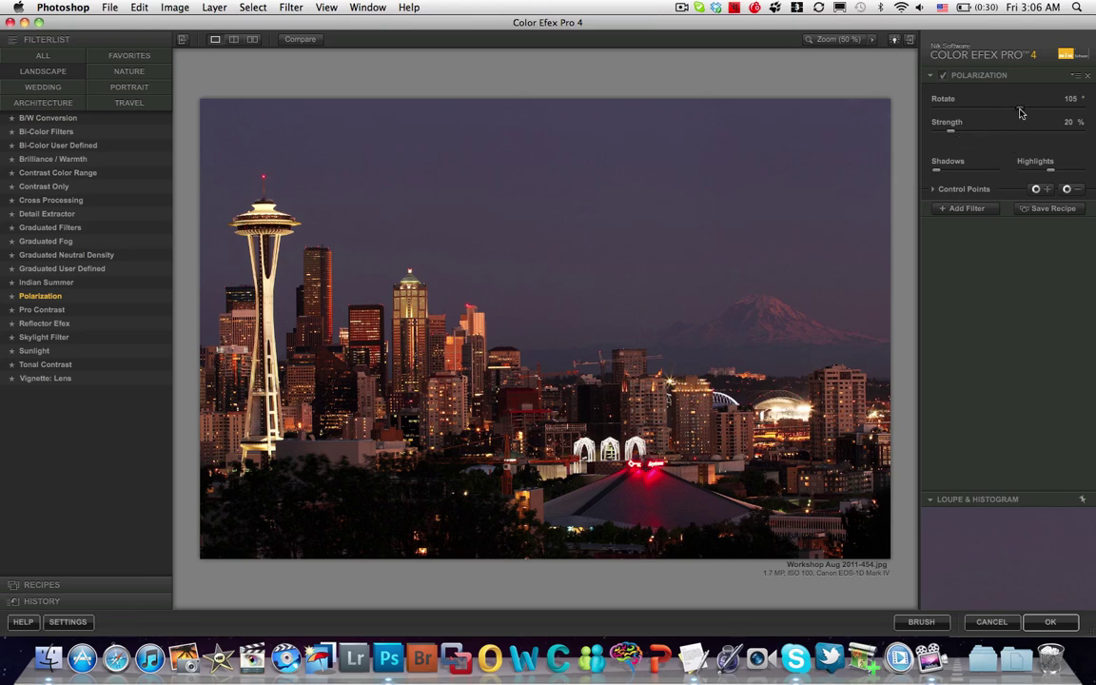
pyautogui.moveTo(1020, 106); pyautogui.dragTo(959, 115)
pyautogui.moveTo(961, 112); pyautogui.dragTo(1020, 112)
pyautogui.moveTo(951, 136); pyautogui.dragTo(1009, 136)
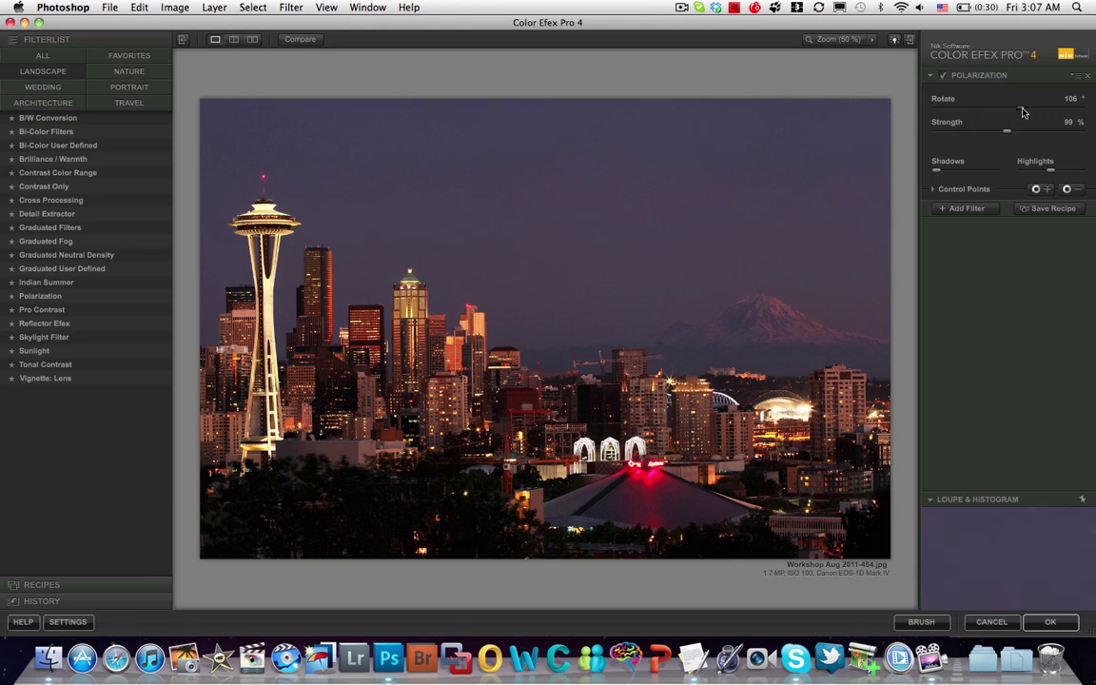
pyautogui.moveTo(1023, 110); pyautogui.dragTo(1050, 114)
pyautogui.click(1052, 112)
pyautogui.click(681, 7)
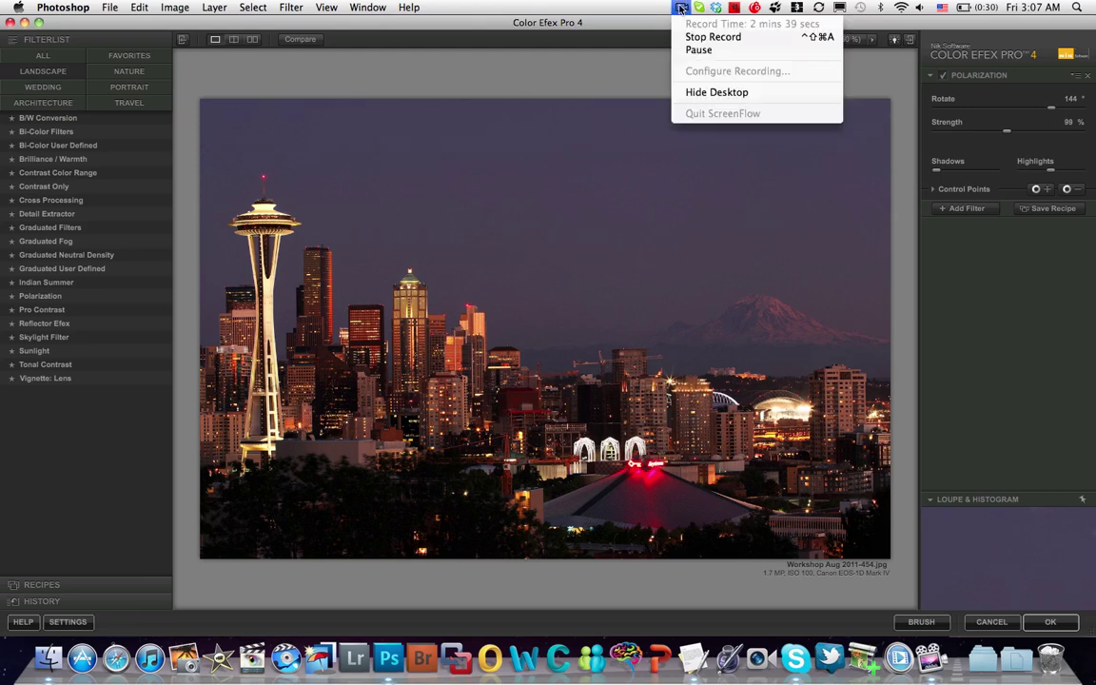
pyautogui.click(697, 49)
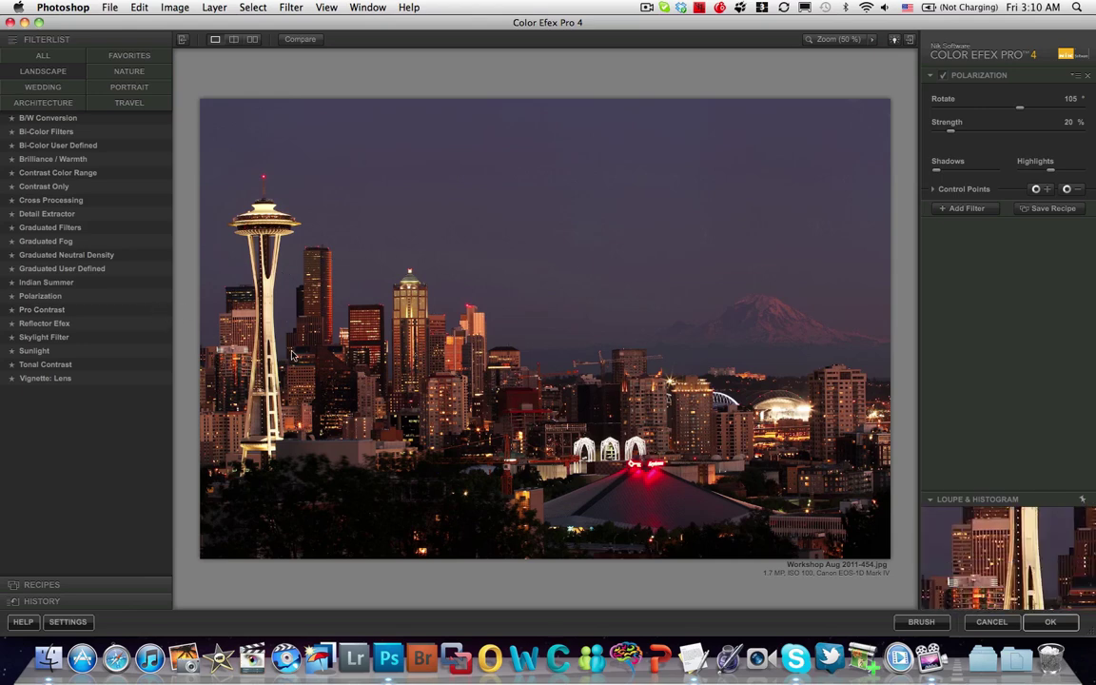
# Add a second filter slot with Skylight Filter at 20%, toggling it to compare.
pyautogui.click(967, 209)
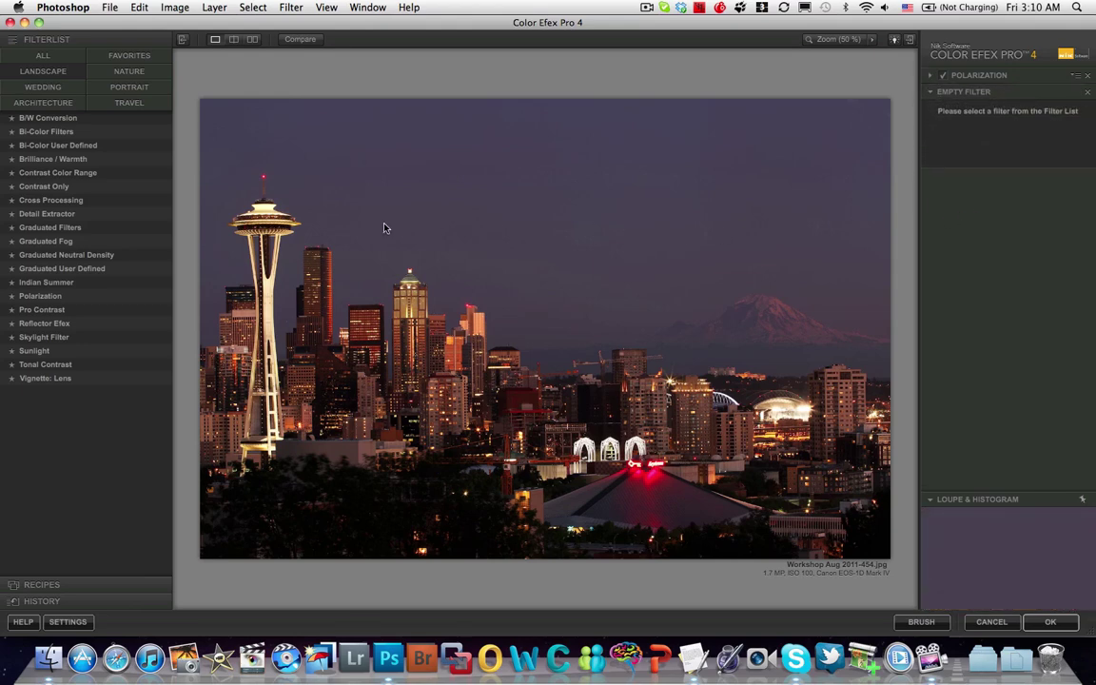
pyautogui.click(36, 352)
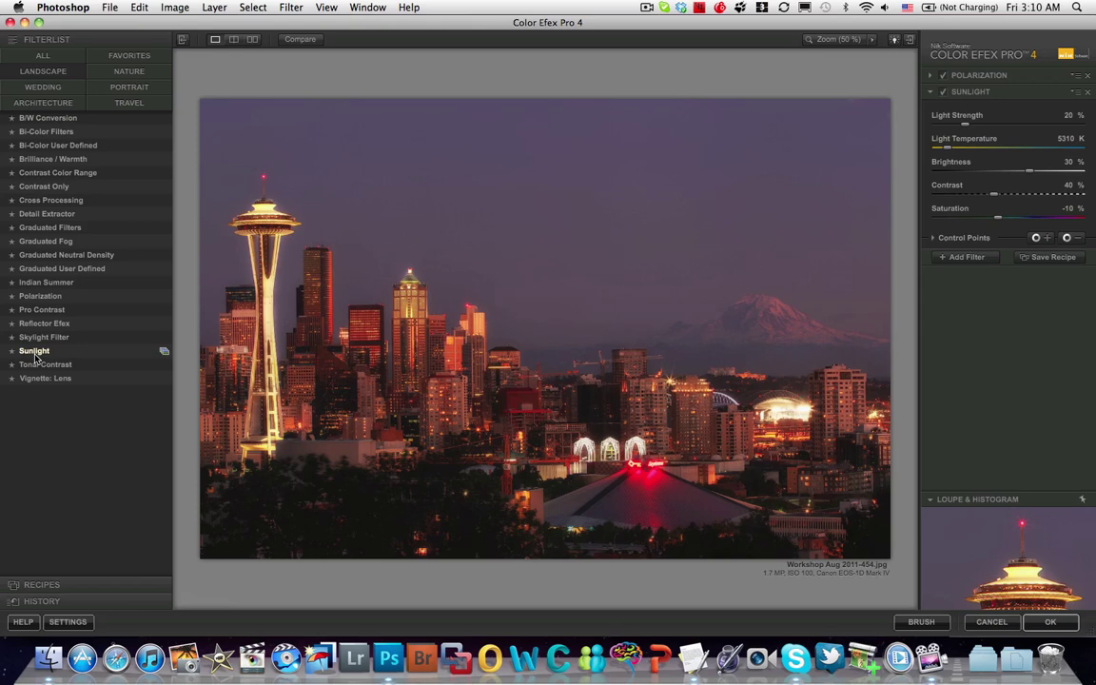
pyautogui.click(43, 338)
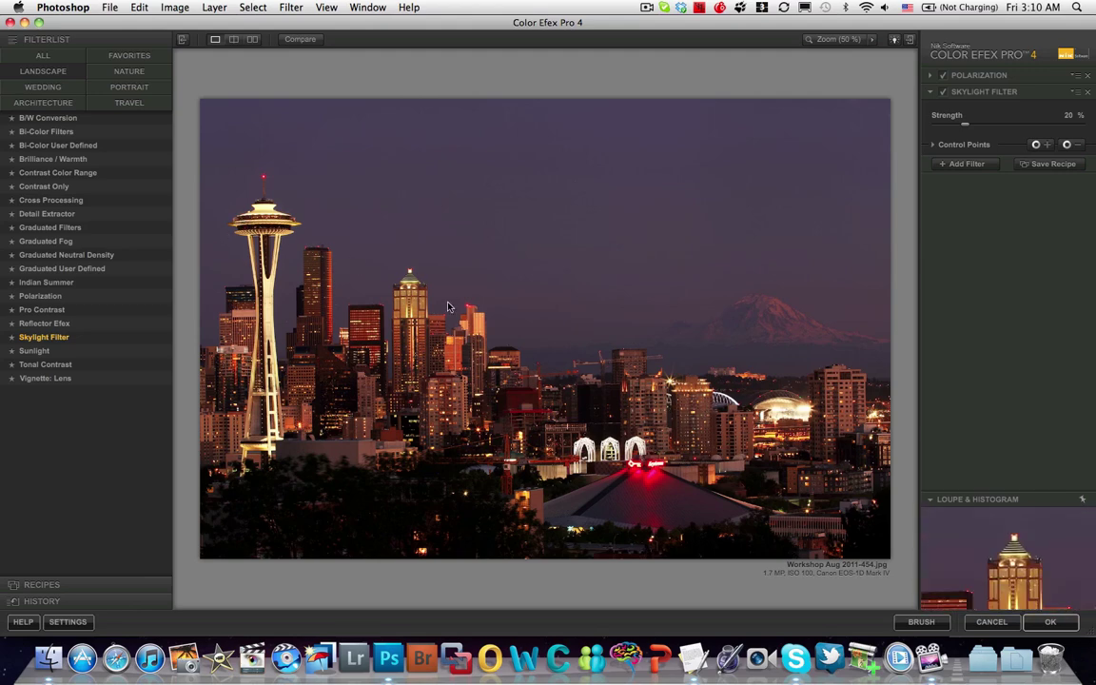
pyautogui.click(944, 92)
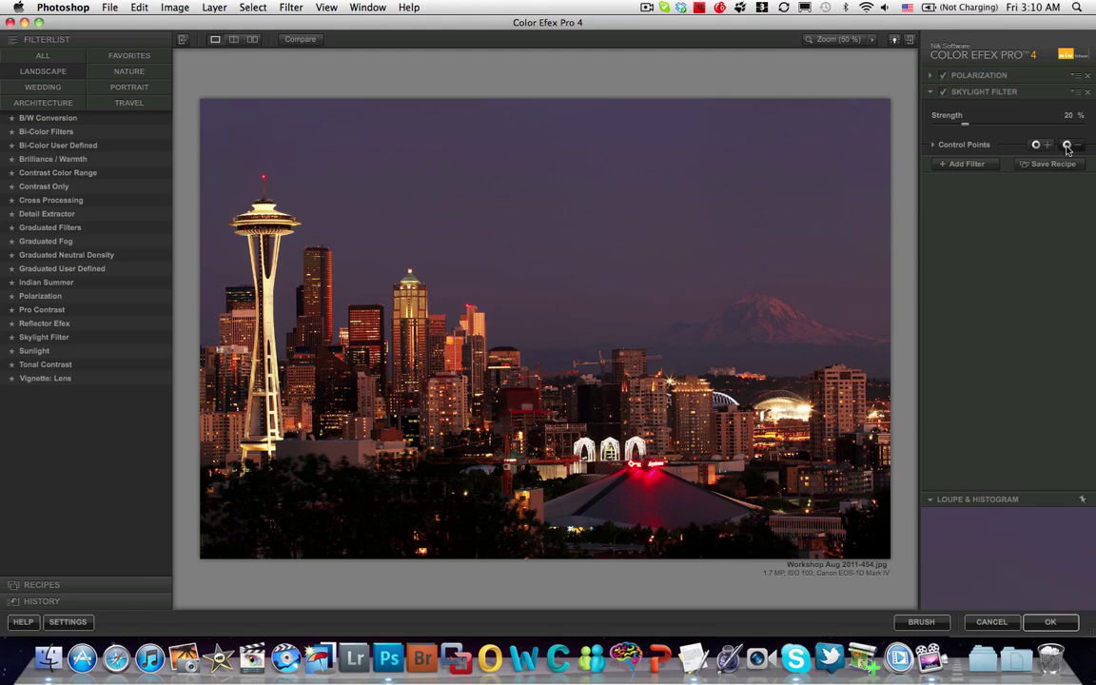
# Place Skylight control points on the sky (27% opacity), Mount Rainier and the Space Needle, sizing each.
pyautogui.click(571, 190)
pyautogui.moveTo(605, 194); pyautogui.dragTo(649, 191)
pyautogui.moveTo(597, 206); pyautogui.dragTo(611, 205)
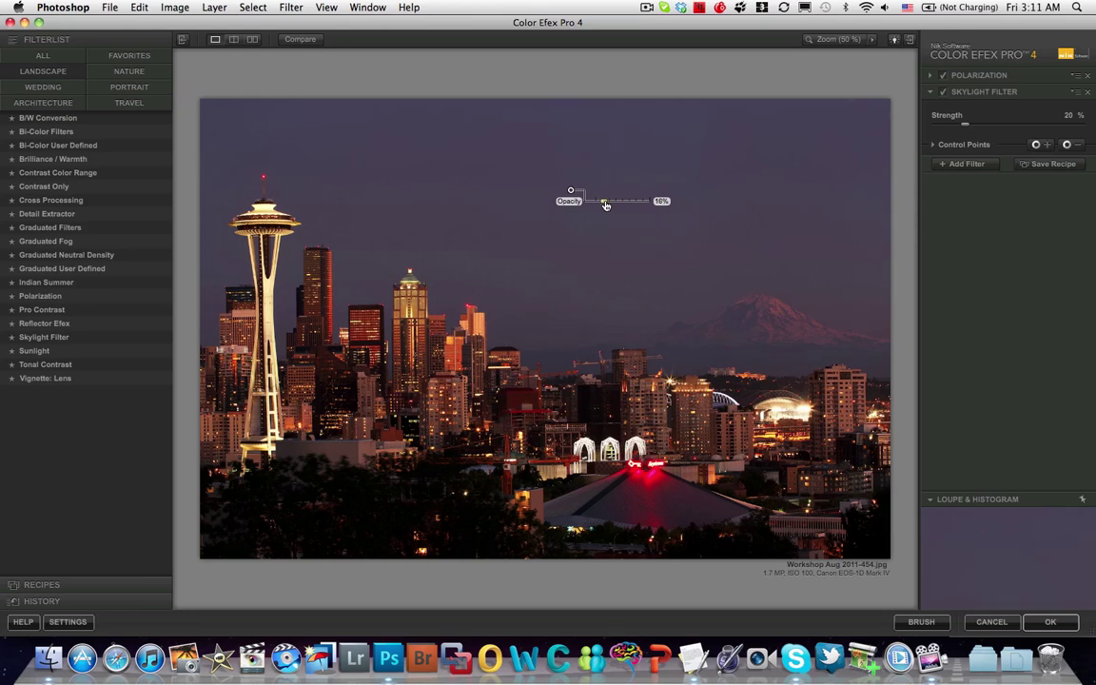
pyautogui.click(1037, 145)
pyautogui.click(780, 310)
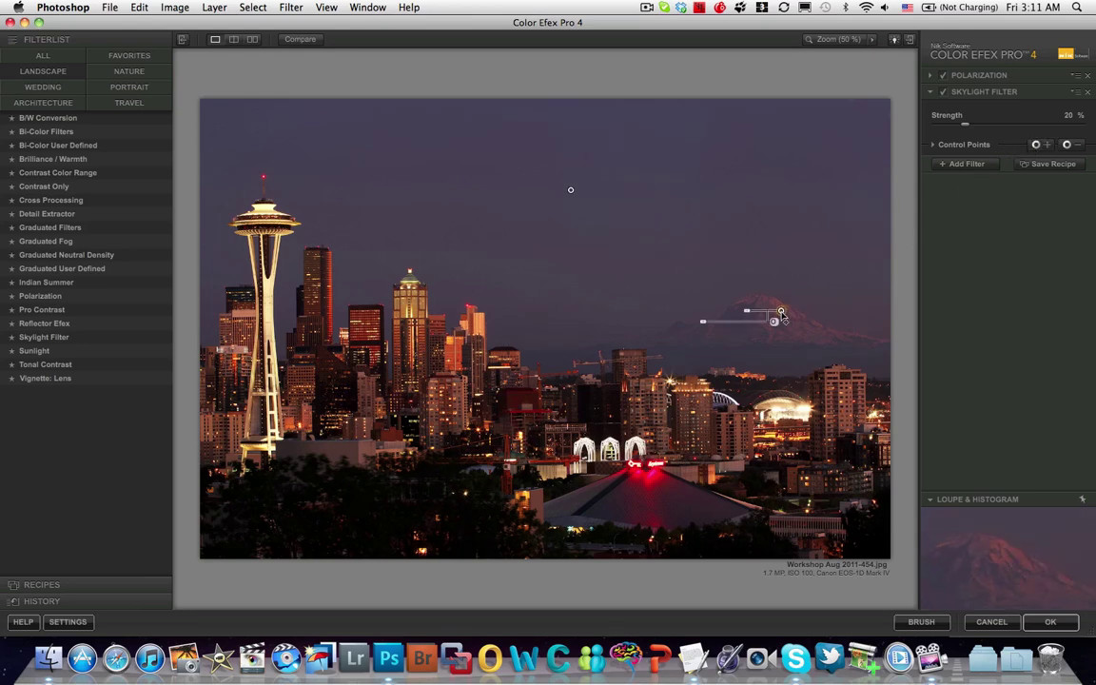
pyautogui.moveTo(748, 314); pyautogui.dragTo(735, 313)
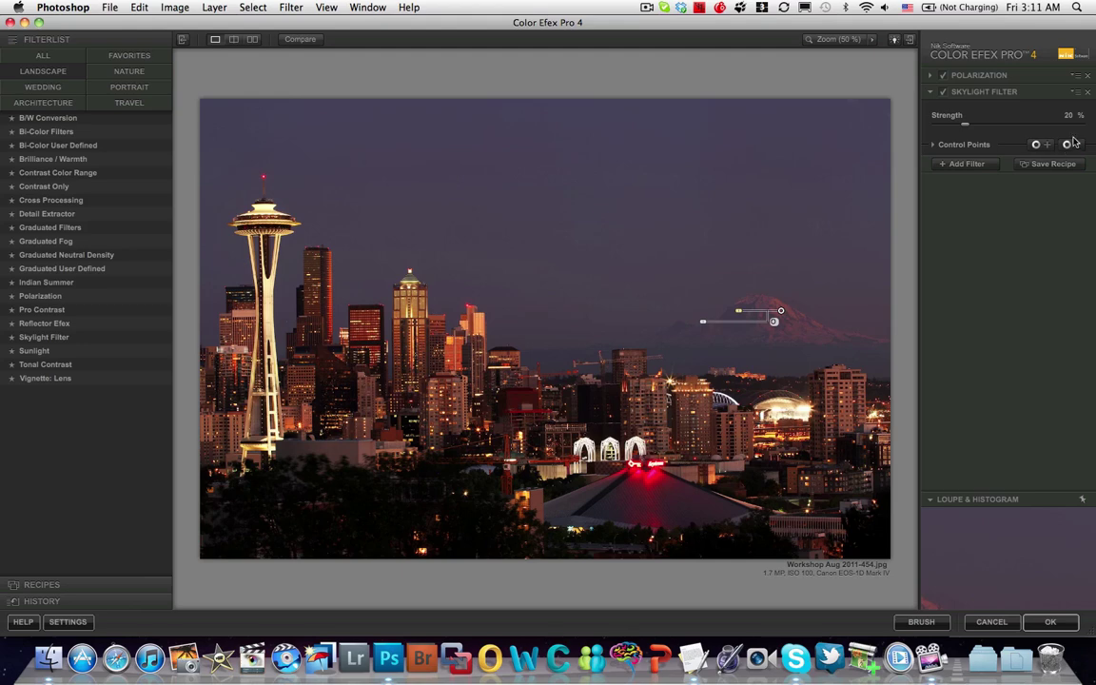
pyautogui.click(1038, 145)
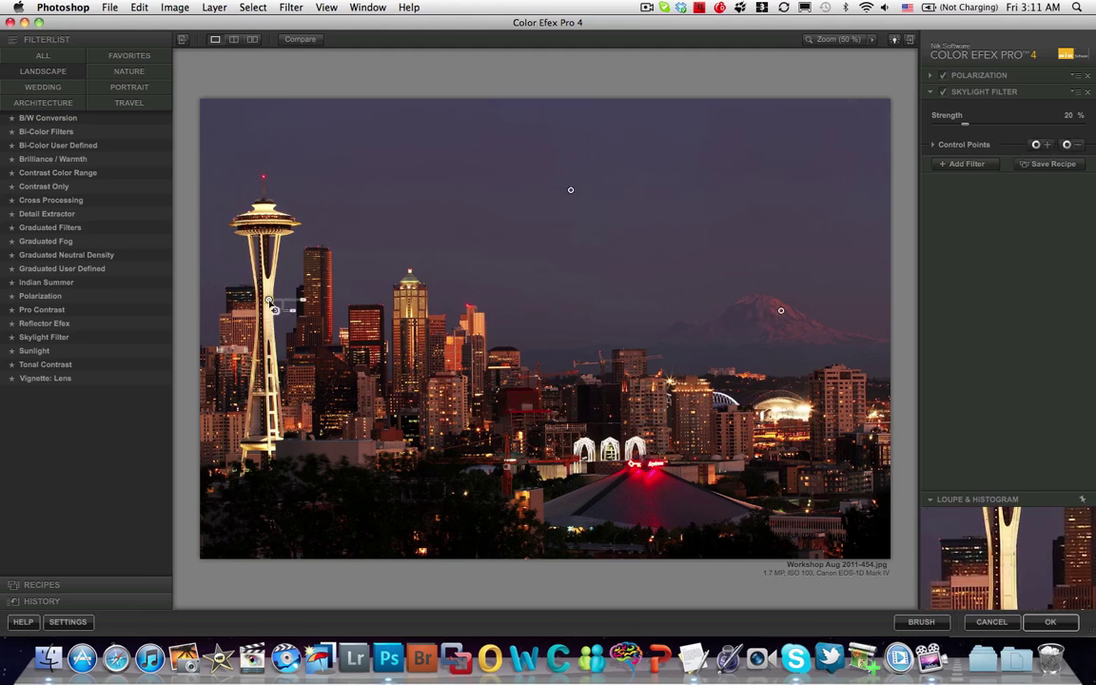
pyautogui.click(273, 305)
pyautogui.moveTo(301, 303)
pyautogui.mouseDown()
pyautogui.moveTo(323, 303)
pyautogui.moveTo(310, 304)
pyautogui.mouseUp()
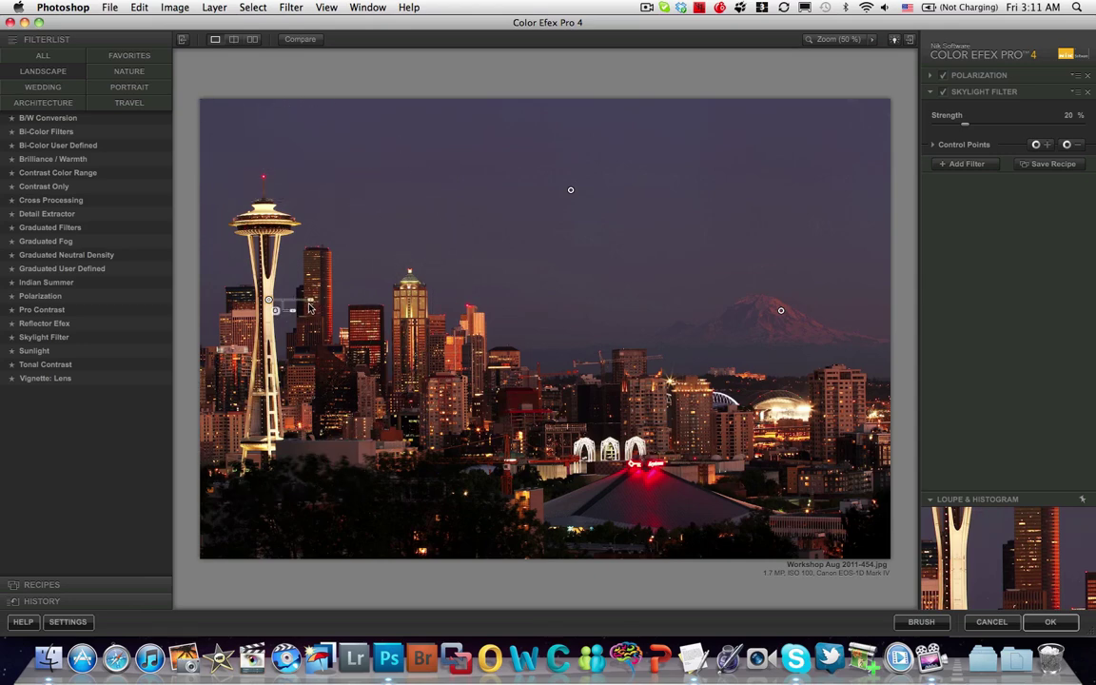
# Add Tonal Contrast as a third filter and bring its Shadows back to 0%.
pyautogui.click(977, 167)
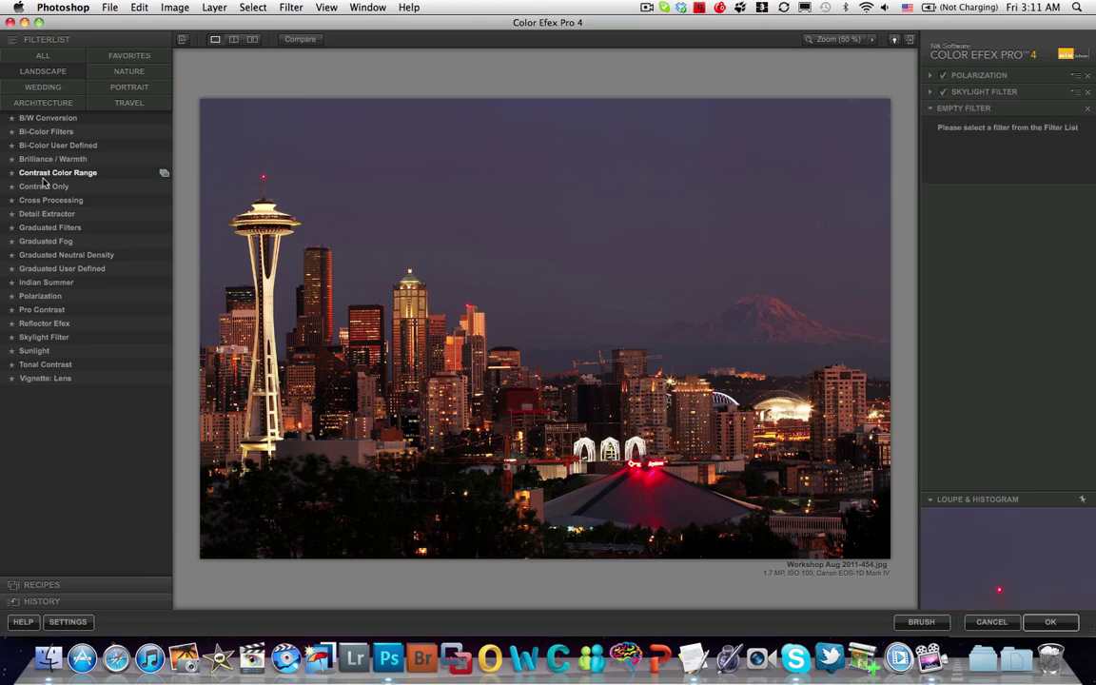
pyautogui.click(33, 367)
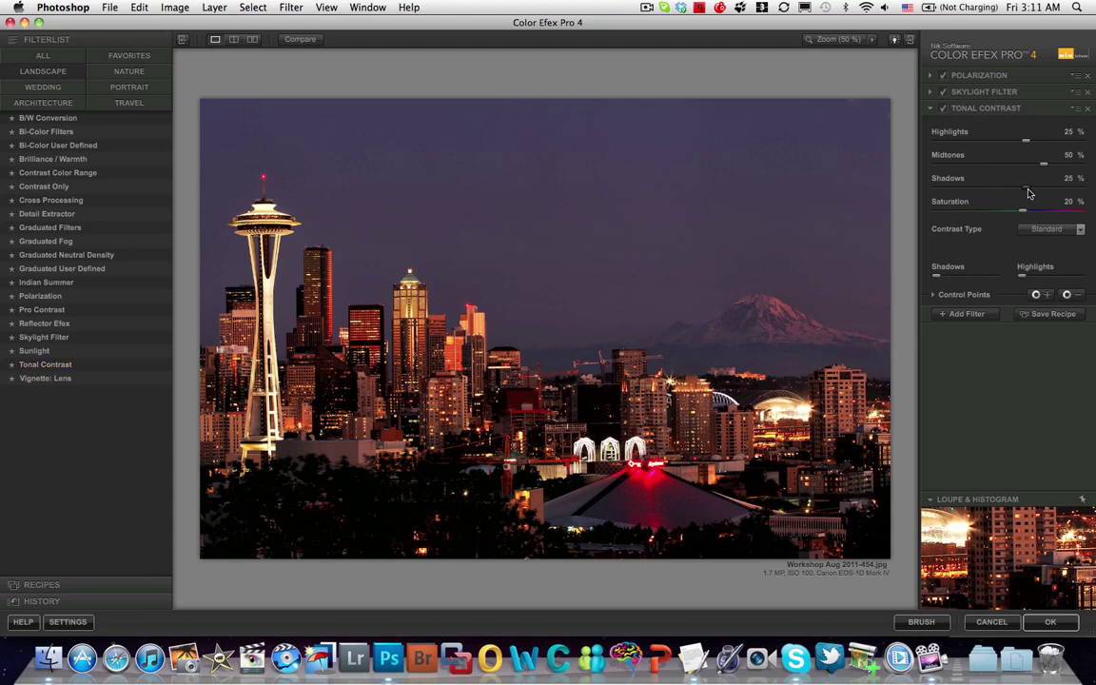
pyautogui.moveTo(1028, 193); pyautogui.dragTo(982, 191)
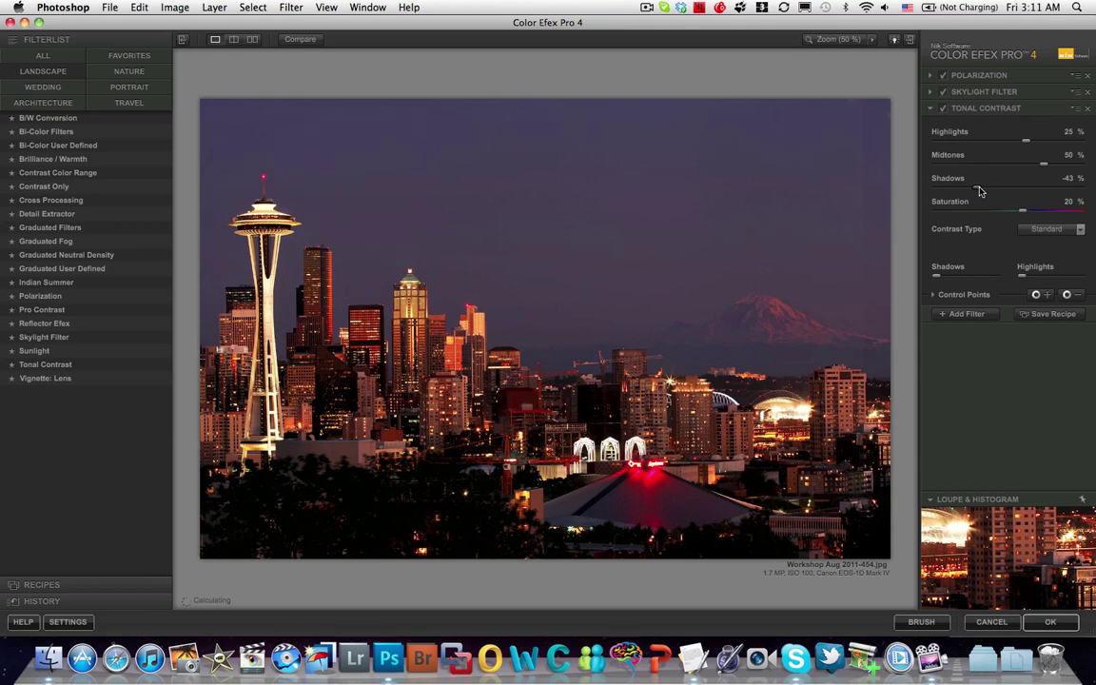
pyautogui.moveTo(981, 191); pyautogui.dragTo(990, 191)
pyautogui.click(1044, 188)
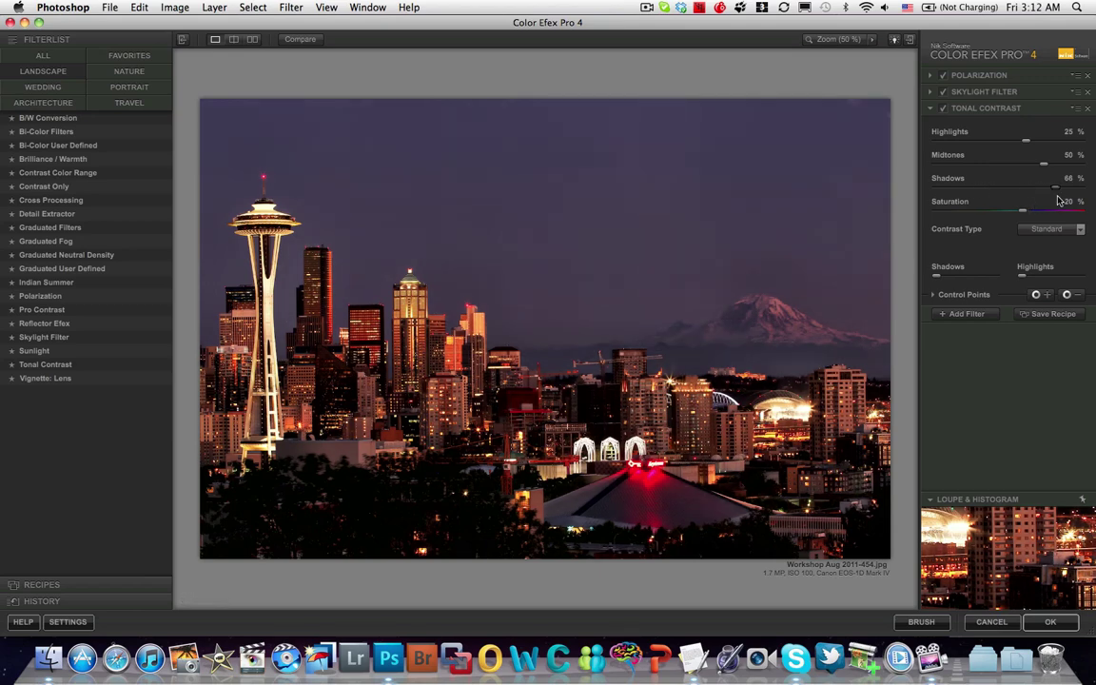
pyautogui.moveTo(1058, 192); pyautogui.dragTo(1012, 194)
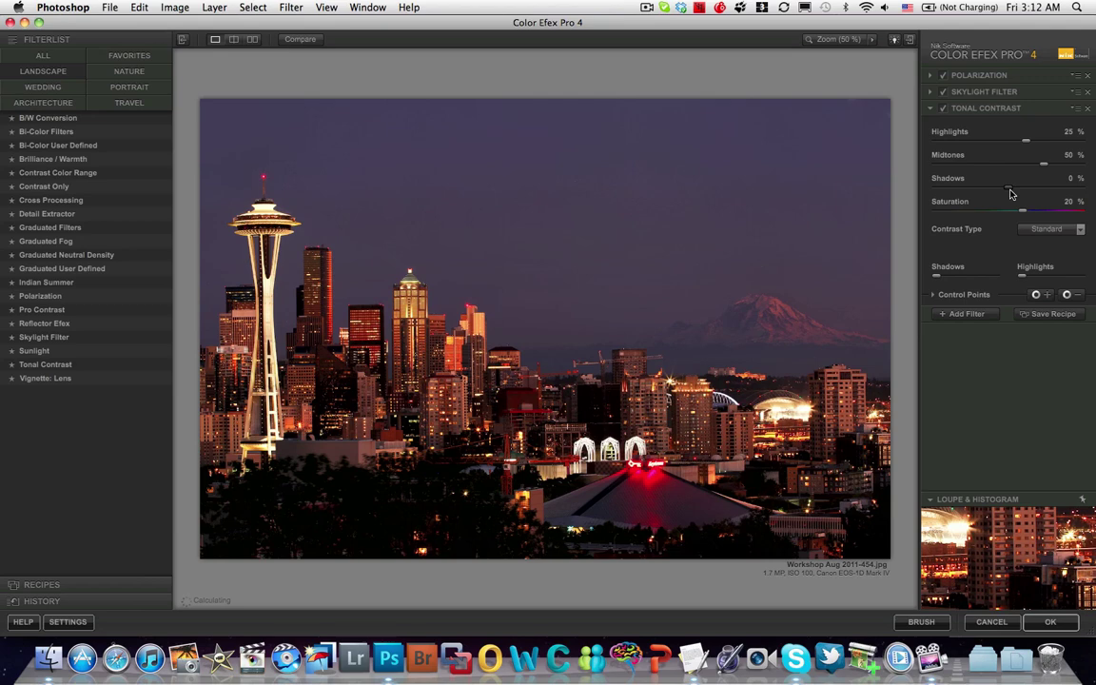
# Try brightening the Tonal Contrast Highlights, then return them to 0%.
pyautogui.moveTo(972, 270)
pyautogui.moveTo(1023, 280)
pyautogui.moveTo(1023, 280); pyautogui.dragTo(1043, 282)
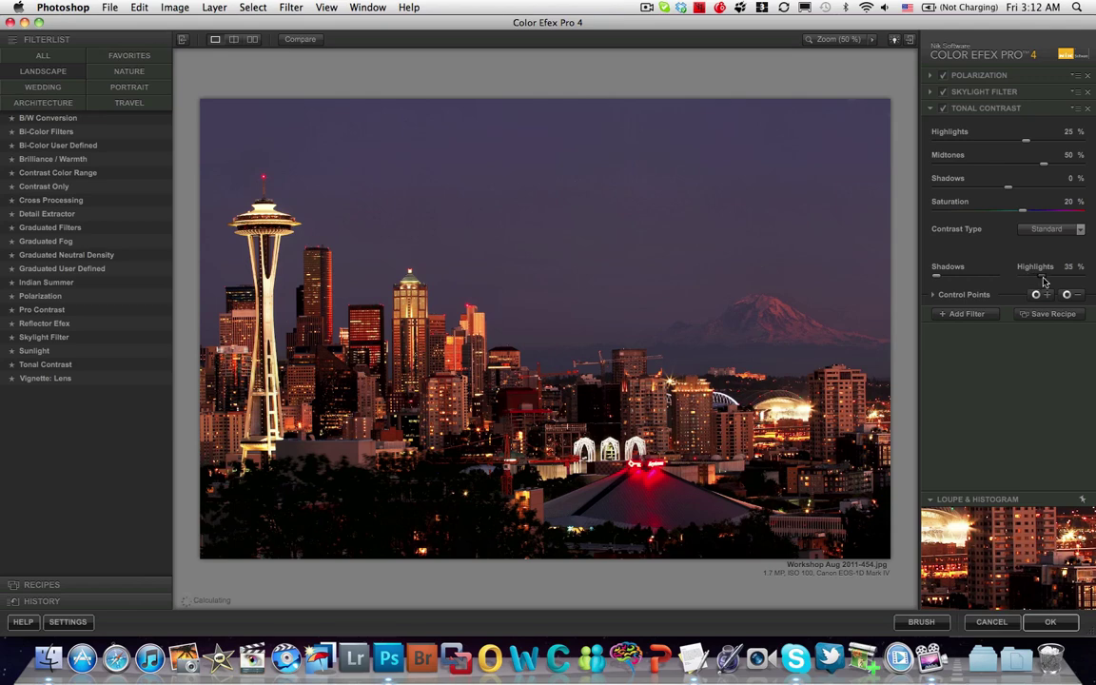
pyautogui.moveTo(1043, 282); pyautogui.dragTo(1020, 279)
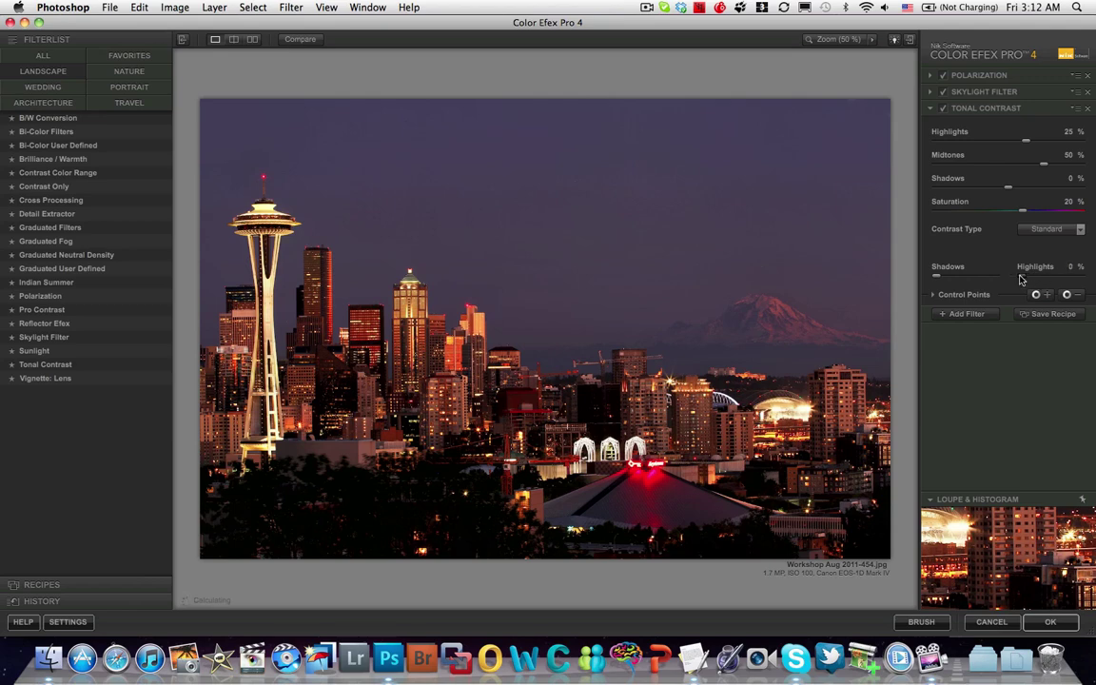
# Add 0% Tonal Contrast control points on the dark foreground trees and the lower-right stadium area, widening each.
pyautogui.click(1068, 296)
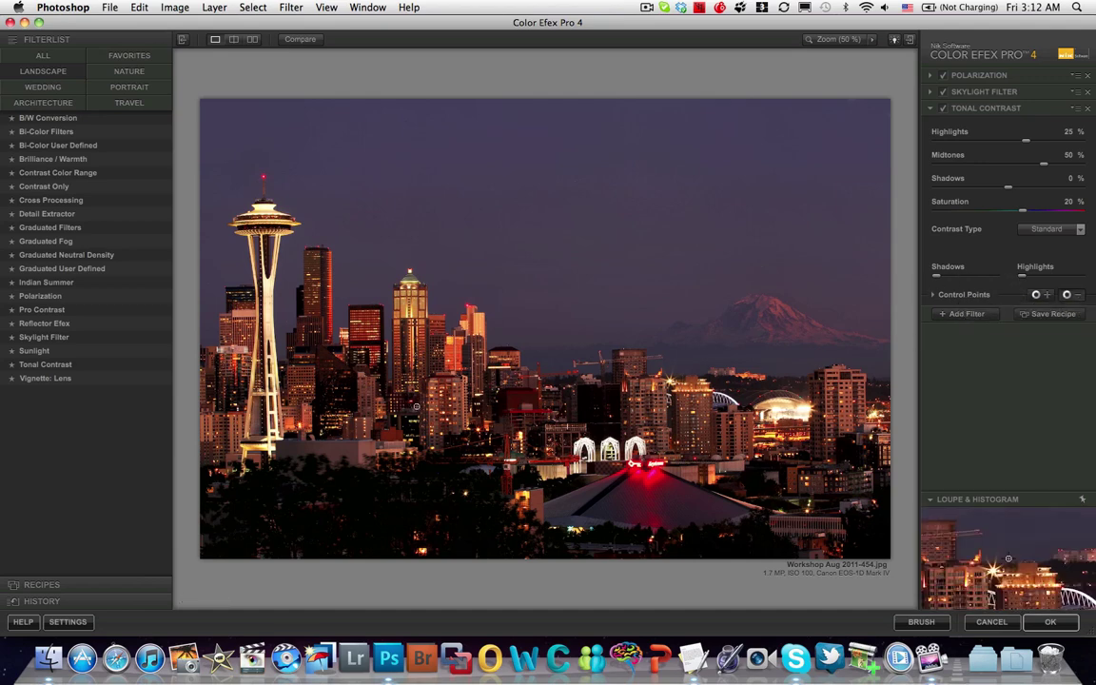
pyautogui.click(361, 495)
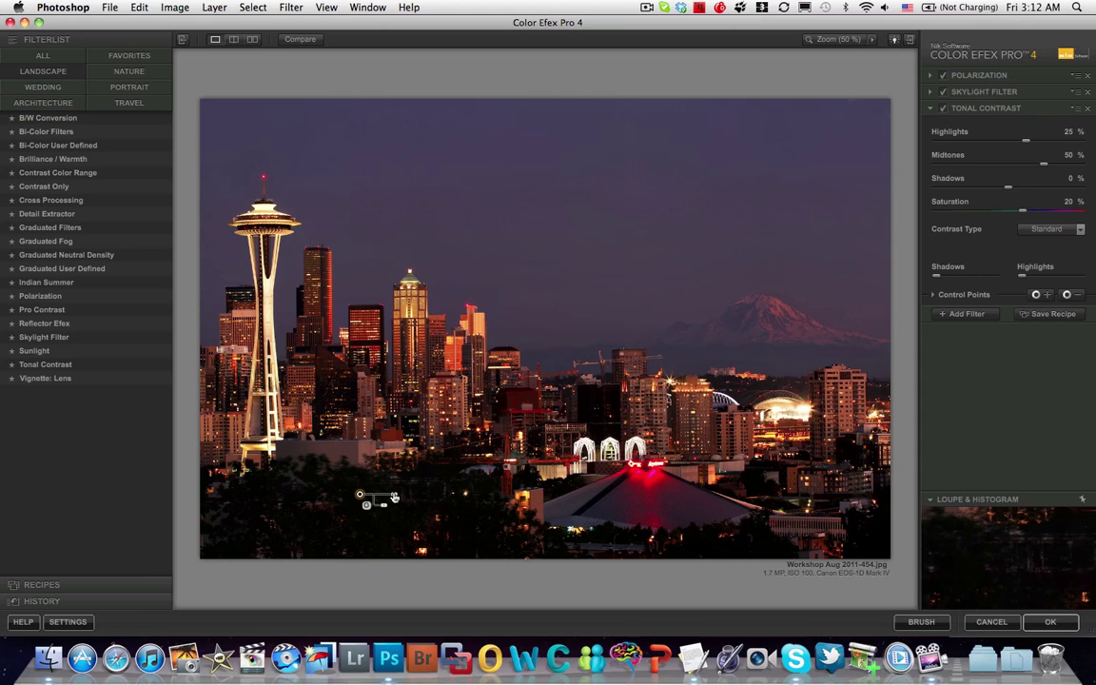
pyautogui.moveTo(383, 496); pyautogui.dragTo(406, 506)
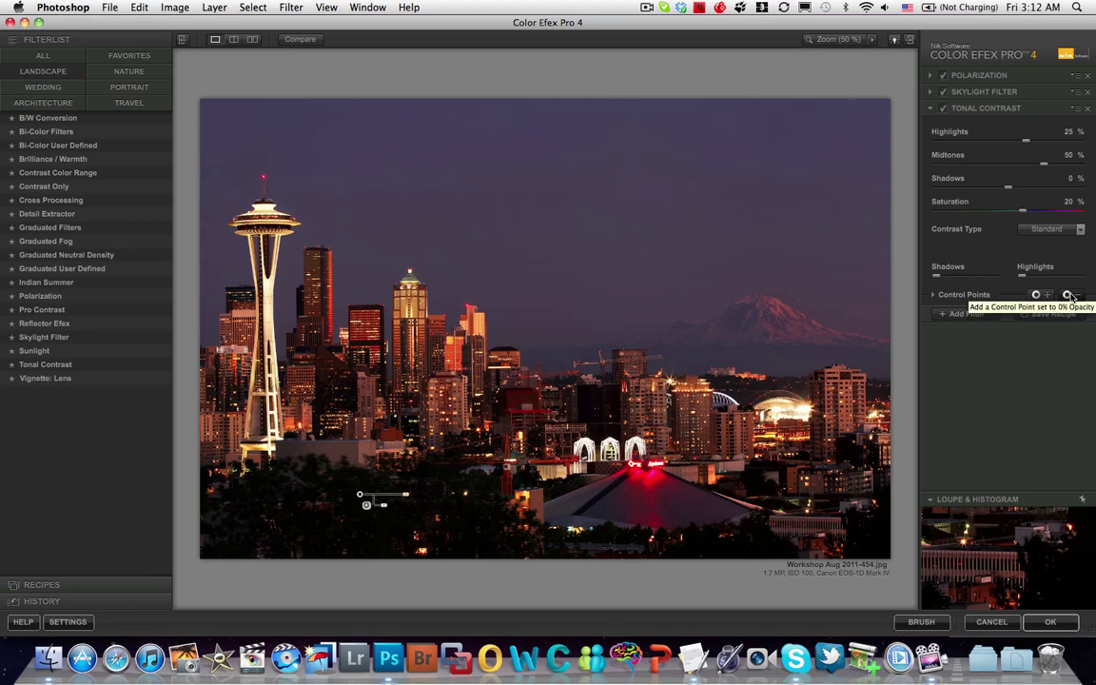
pyautogui.click(1067, 297)
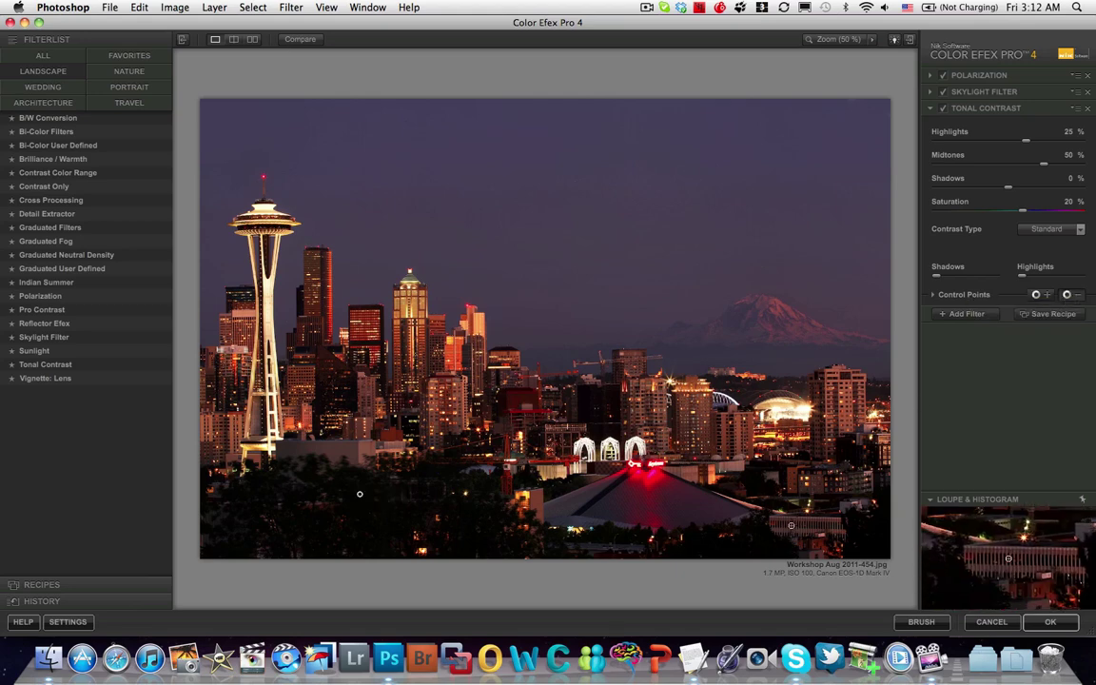
pyautogui.click(742, 538)
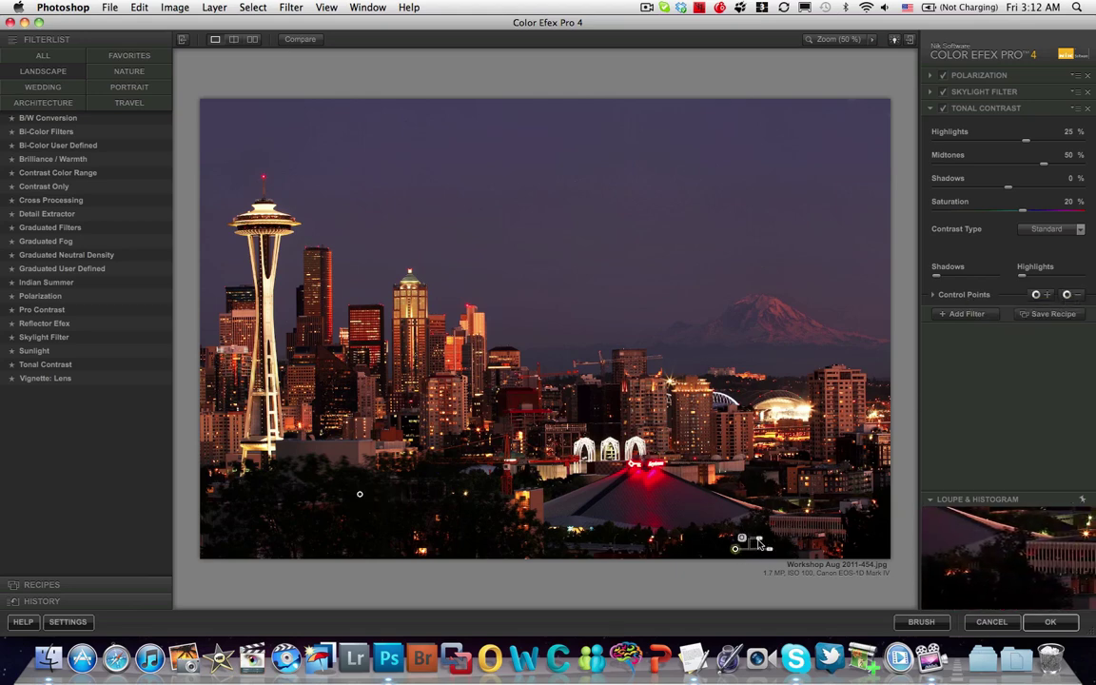
pyautogui.moveTo(761, 544); pyautogui.dragTo(769, 558)
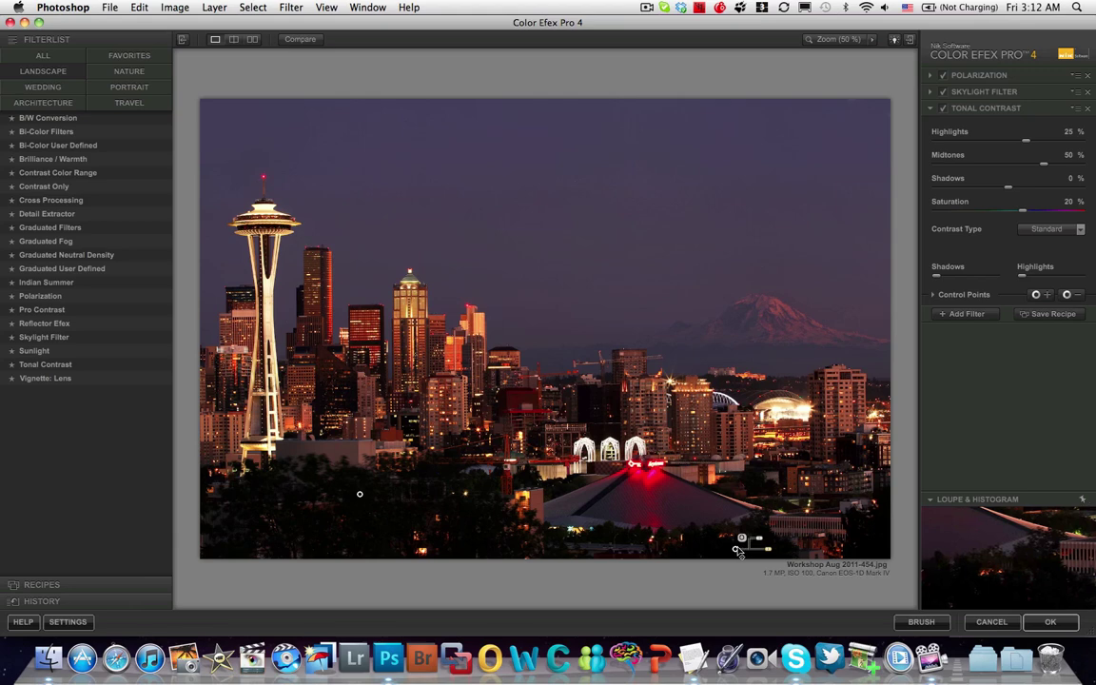
pyautogui.moveTo(758, 538); pyautogui.dragTo(869, 550)
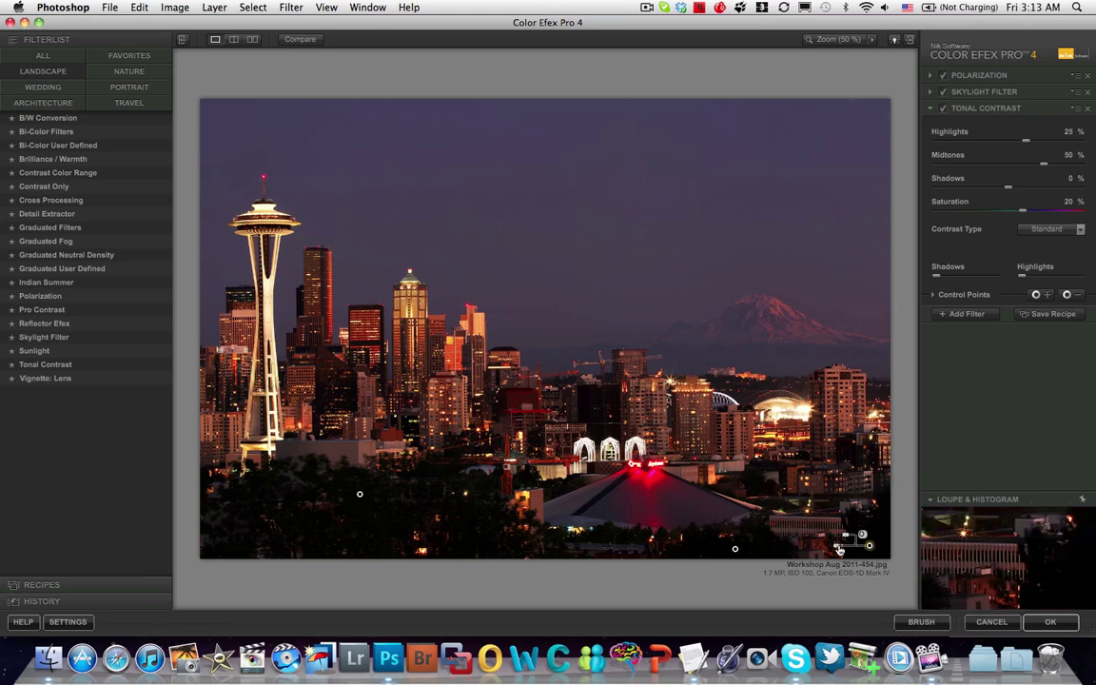
pyautogui.moveTo(840, 549)
pyautogui.mouseDown()
pyautogui.moveTo(811, 551)
pyautogui.moveTo(843, 551)
pyautogui.mouseUp()
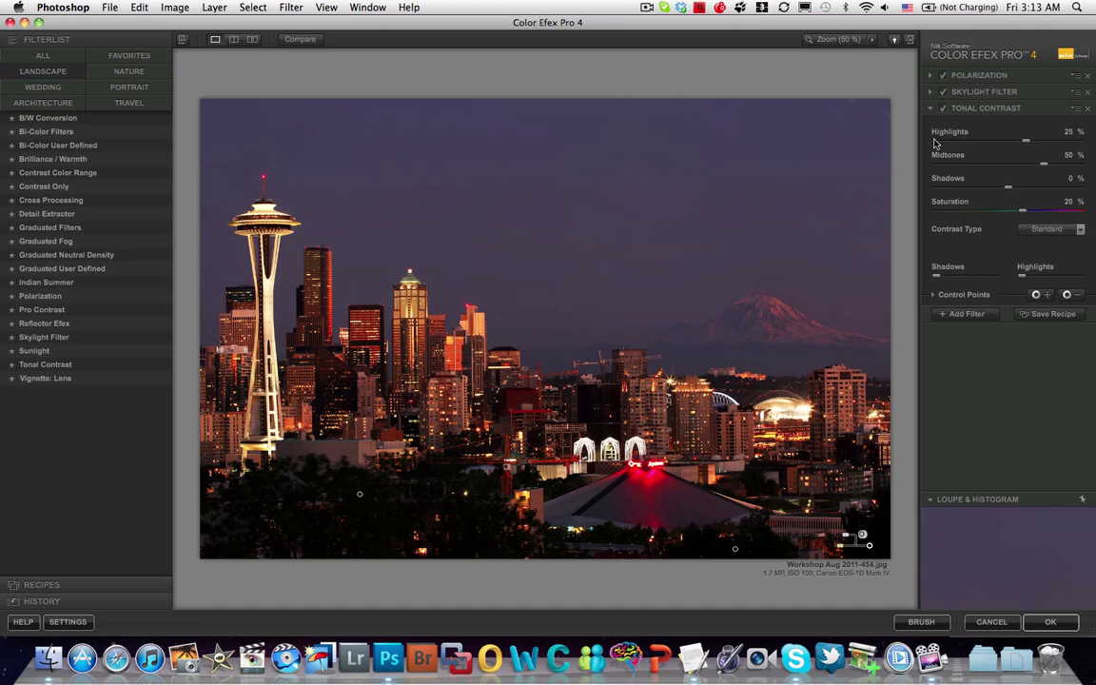
pyautogui.click(945, 81)
pyautogui.click(943, 93)
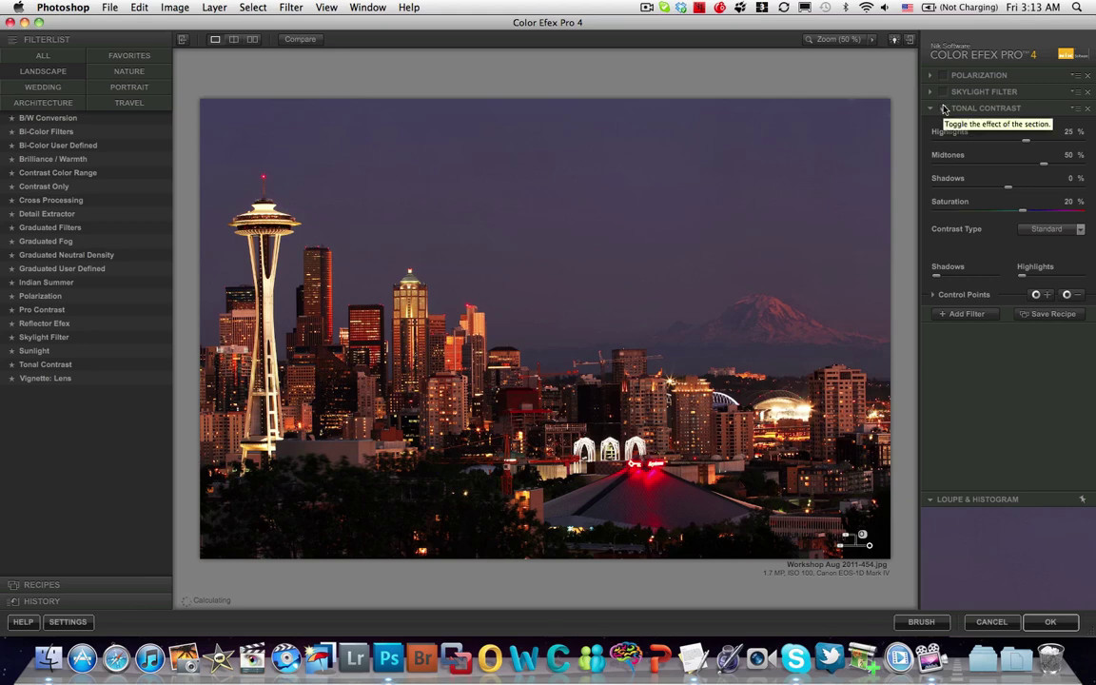
pyautogui.click(943, 109)
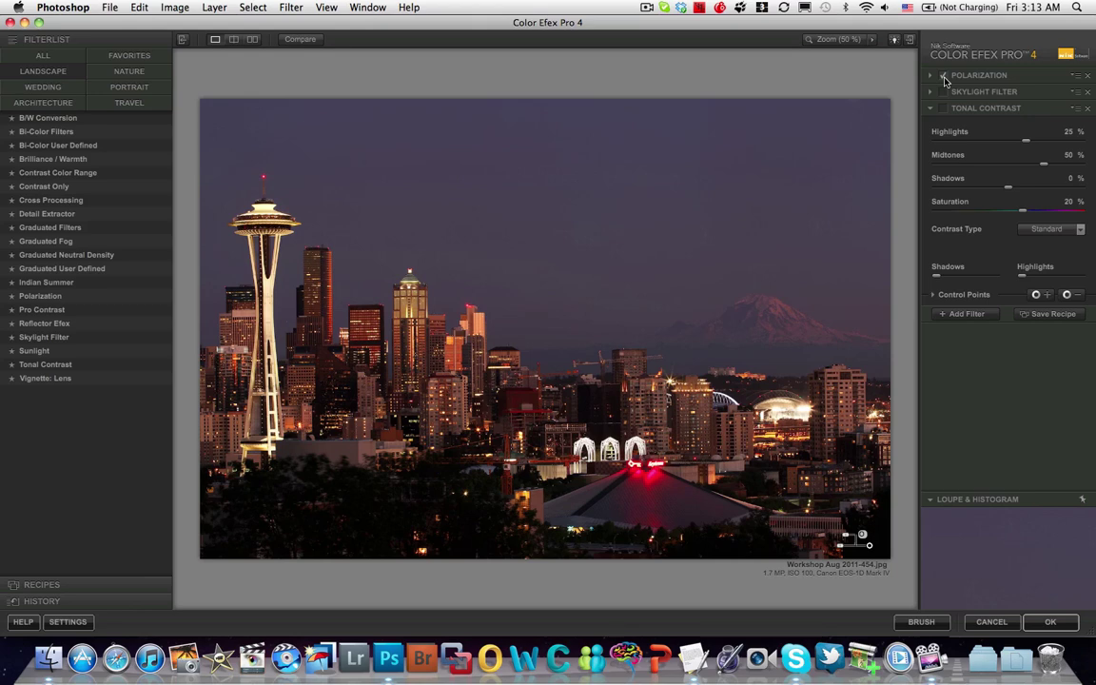
pyautogui.click(943, 94)
pyautogui.click(944, 111)
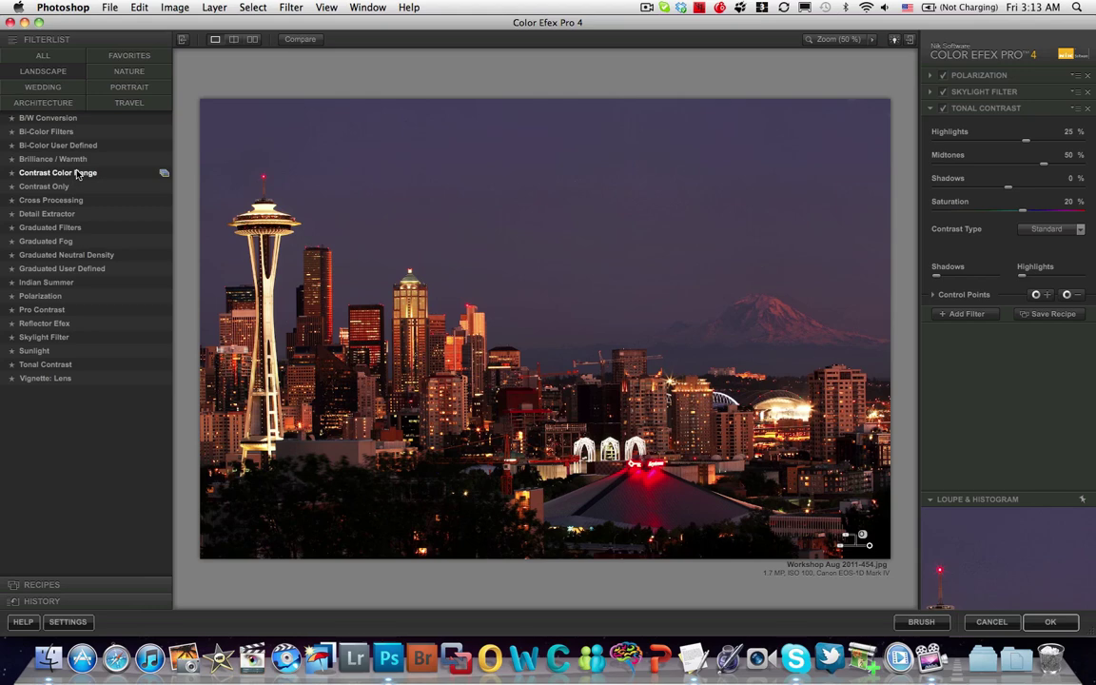
# Swap in Bi-Color Filters with Violet/Pink 3, Vertical Shift 51%, and a 0% point on the Space Needle.
pyautogui.click(65, 105)
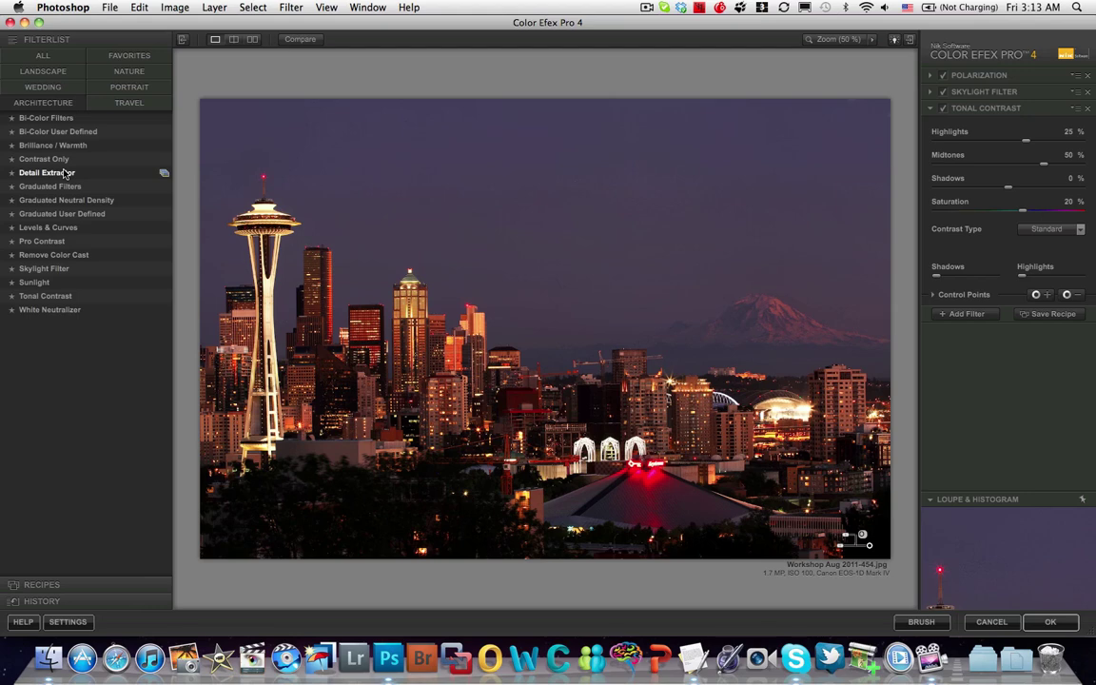
pyautogui.click(67, 121)
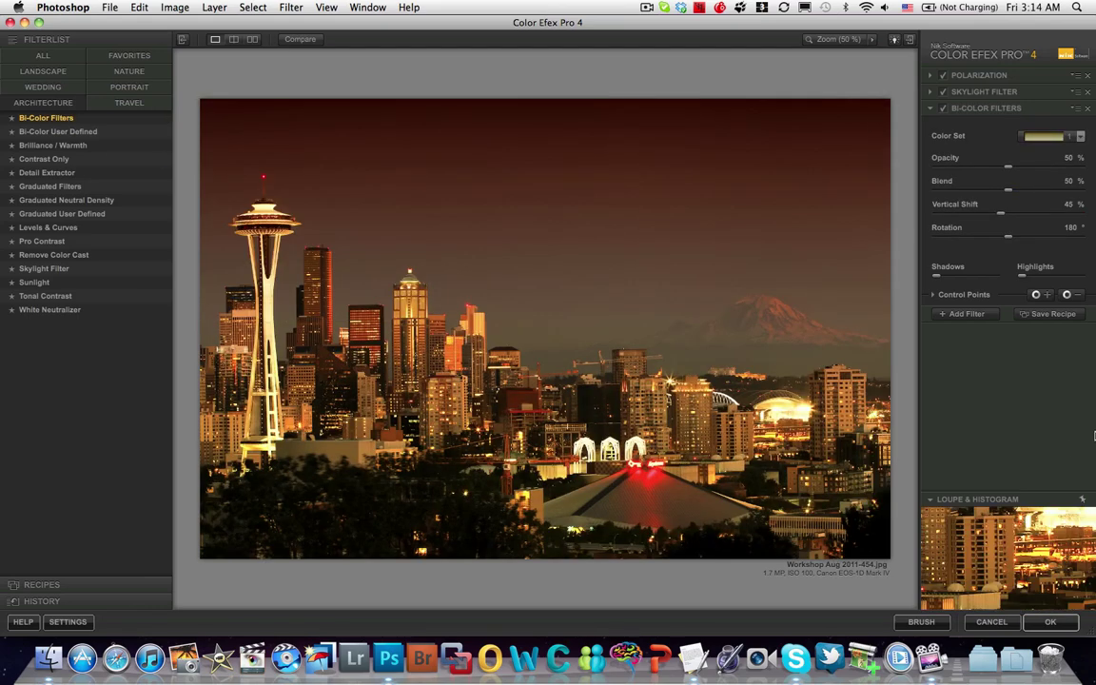
pyautogui.click(1081, 138)
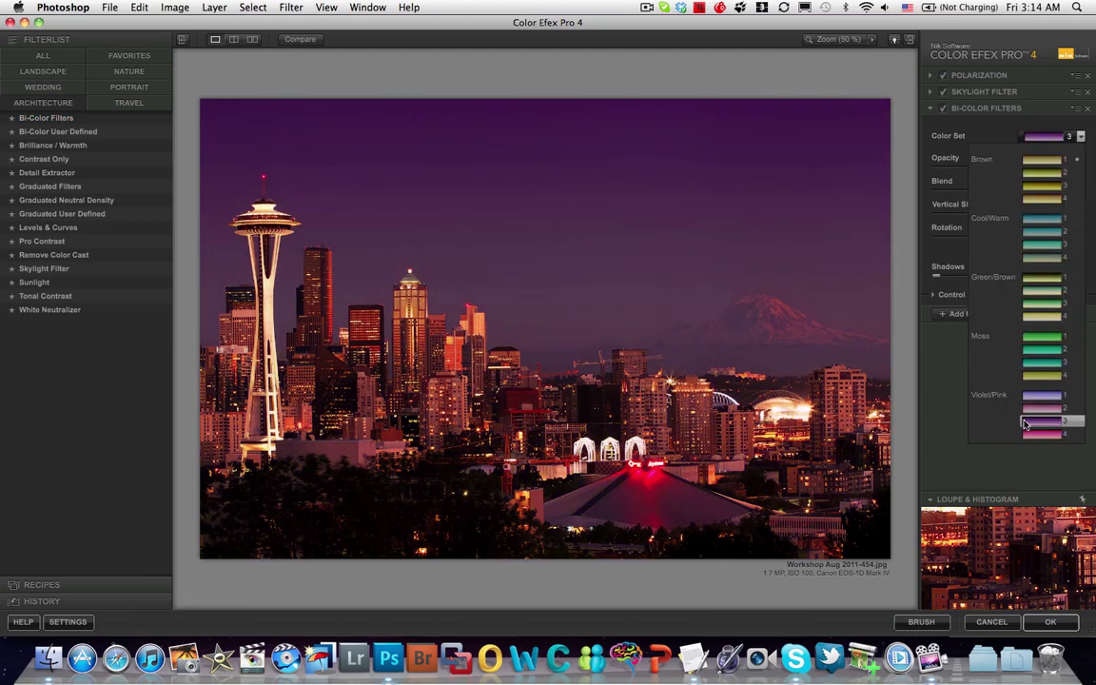
pyautogui.click(1026, 423)
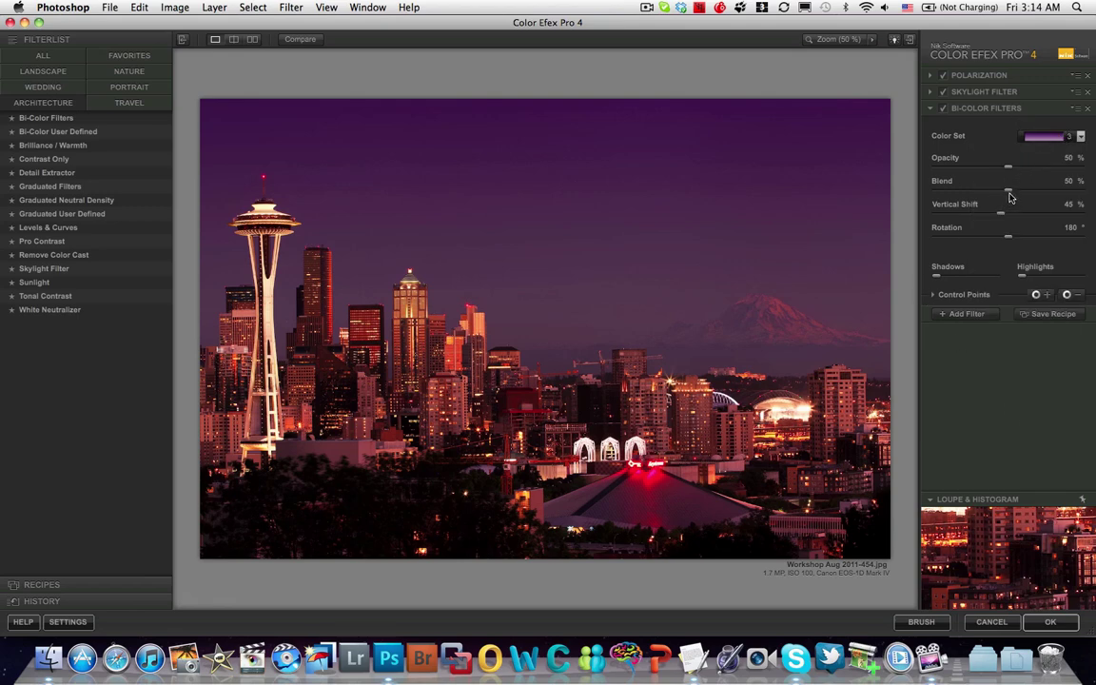
pyautogui.moveTo(1001, 219)
pyautogui.mouseDown()
pyautogui.moveTo(1037, 224)
pyautogui.moveTo(1007, 223)
pyautogui.mouseUp()
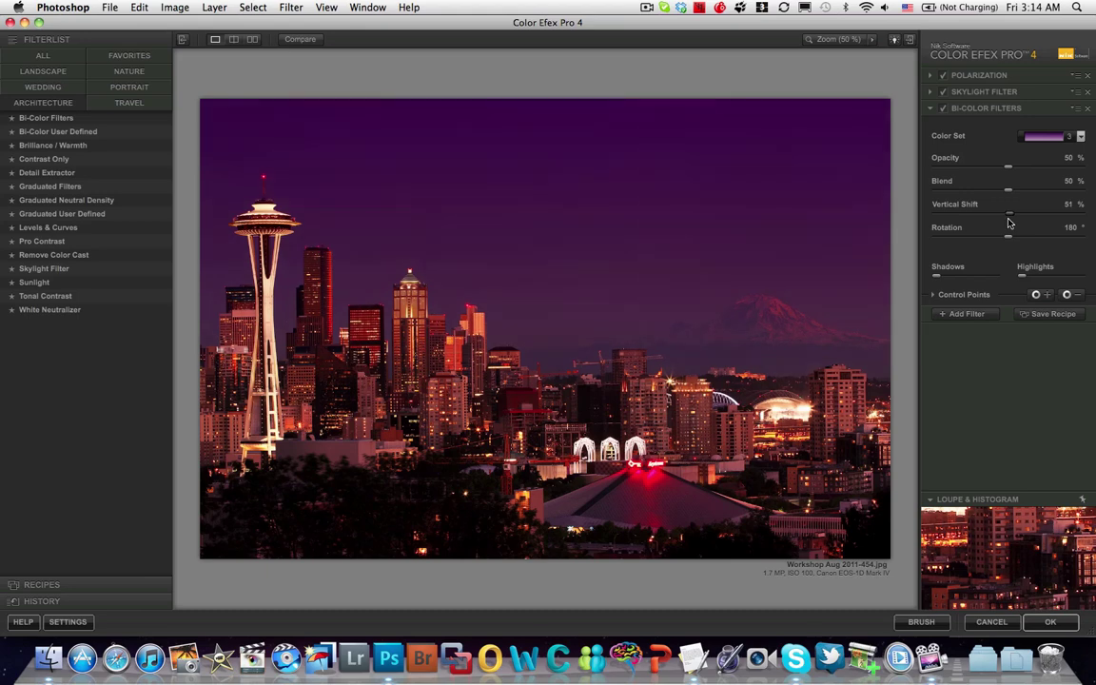
pyautogui.click(1066, 296)
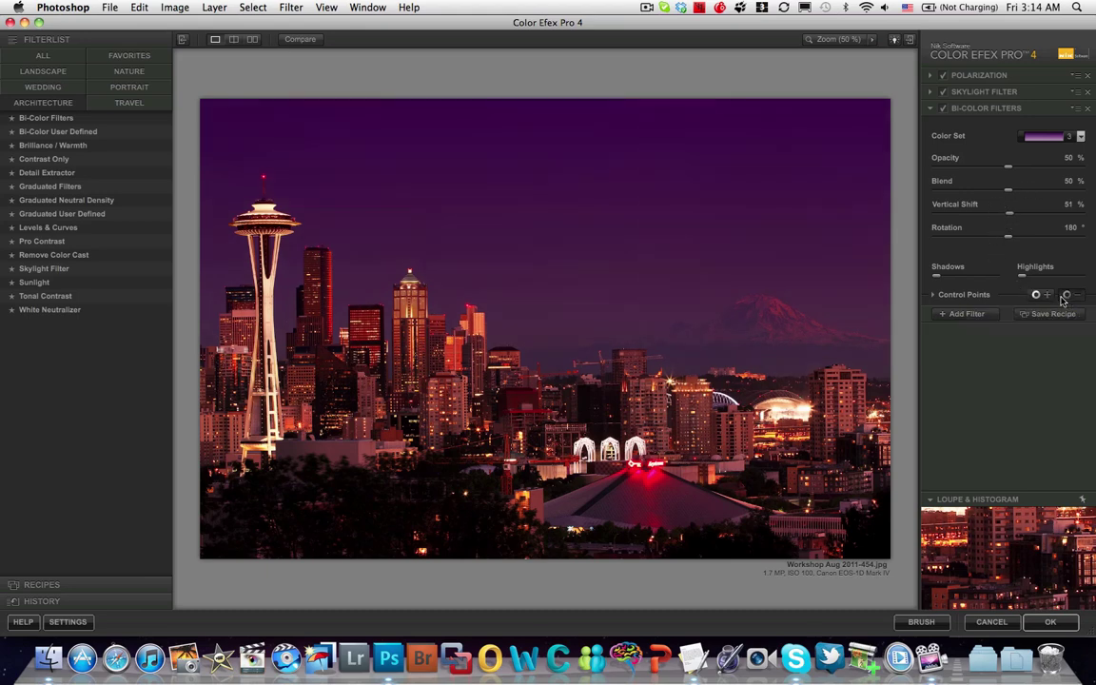
pyautogui.click(273, 292)
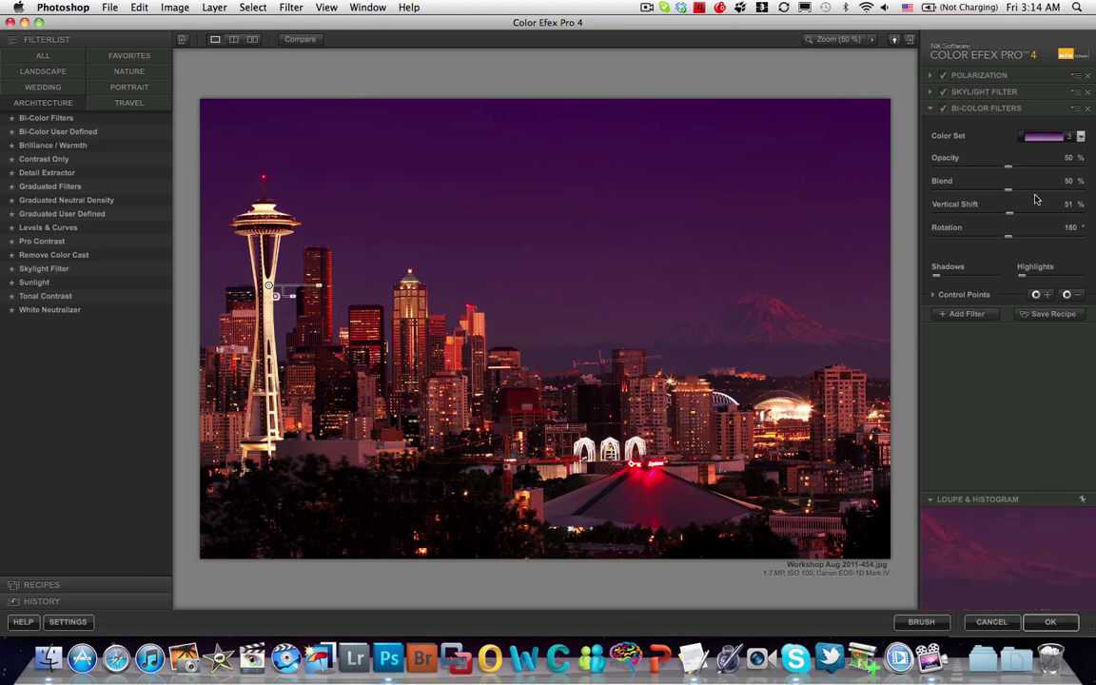
# Turn off Bi-Color Filters and revert via History to the Tonal Contrast 'Filter State: Activated' entry.
pyautogui.click(944, 109)
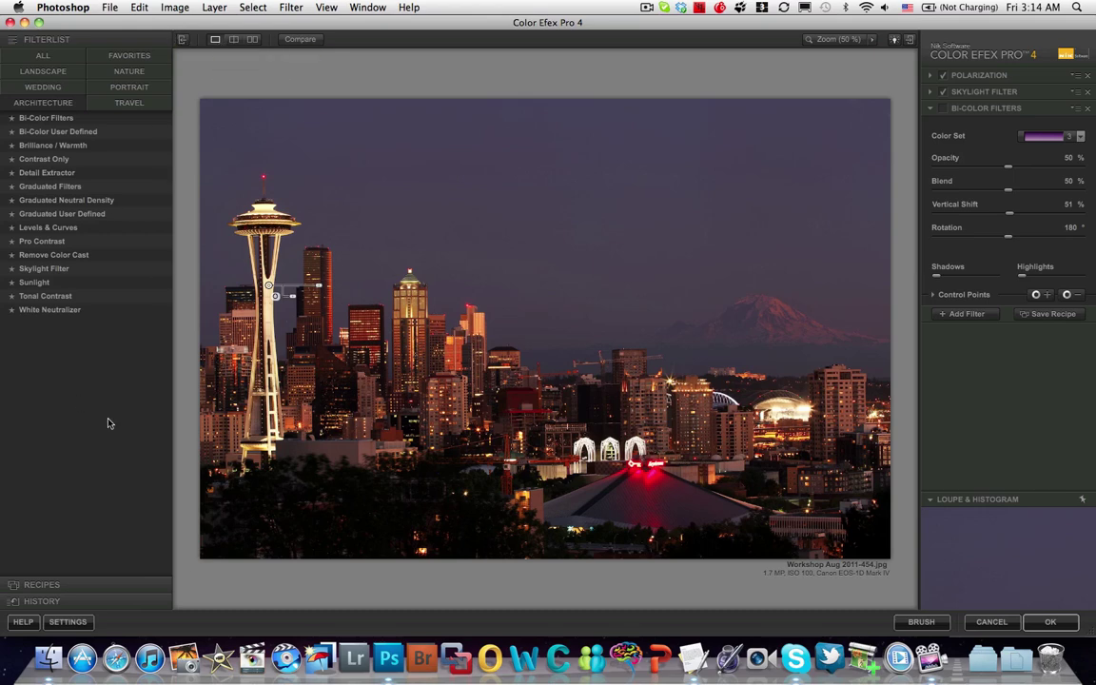
pyautogui.click(52, 602)
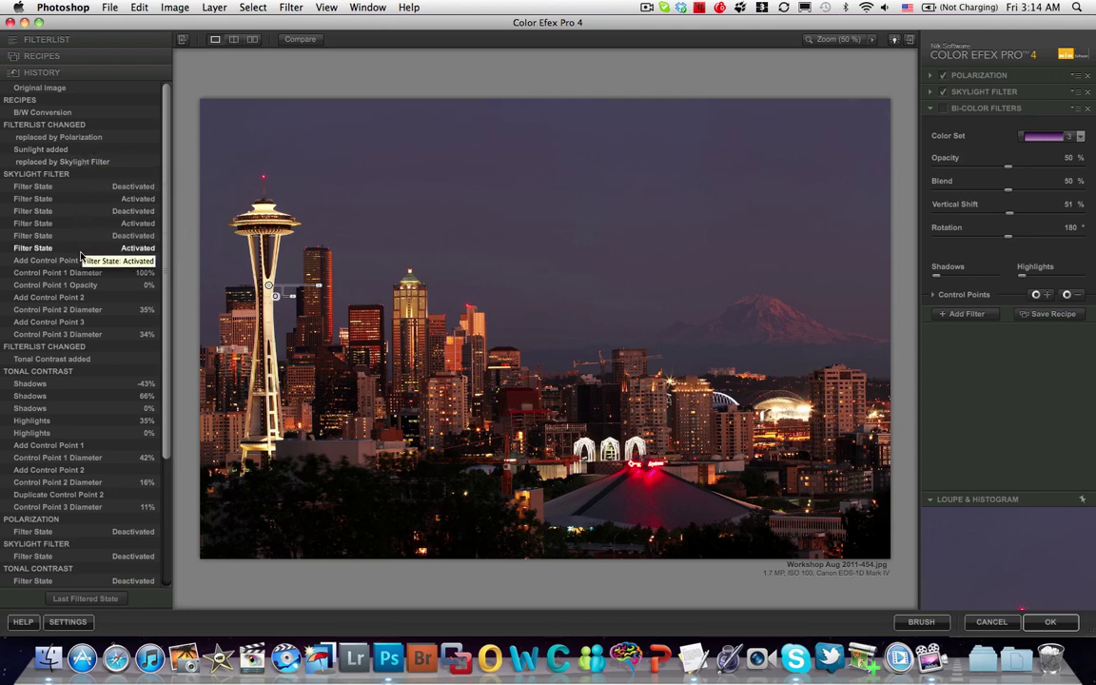
pyautogui.scroll(-5, 72, 286)
pyautogui.scroll(-3, 72, 302)
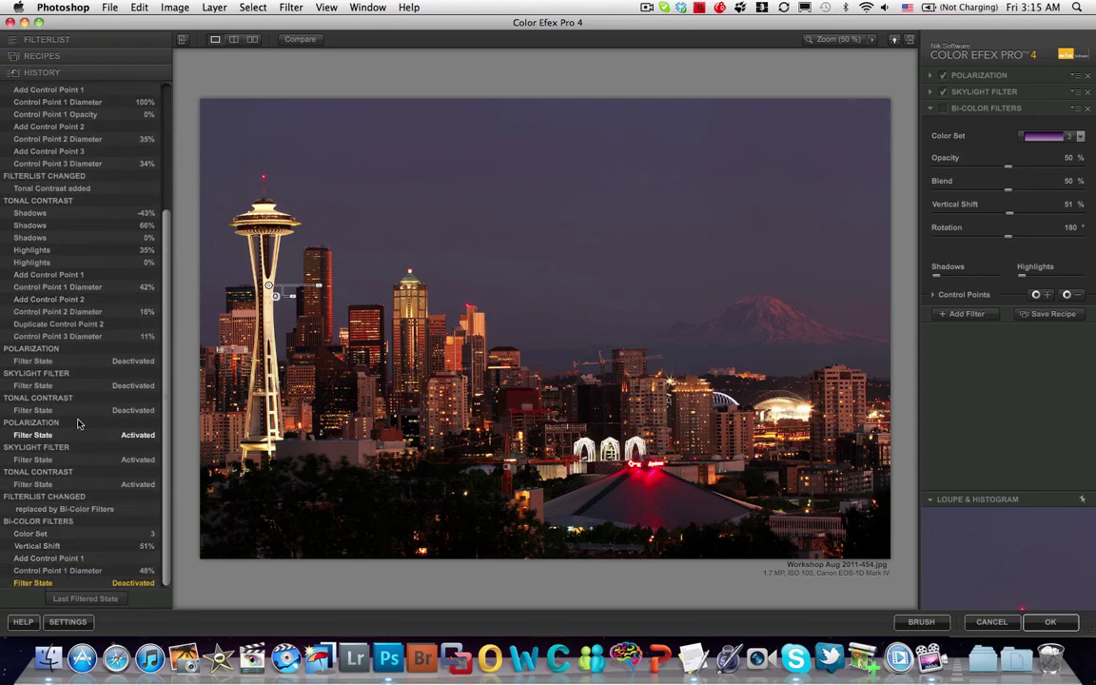
pyautogui.scroll(4, 81, 419)
pyautogui.scroll(4, 105, 352)
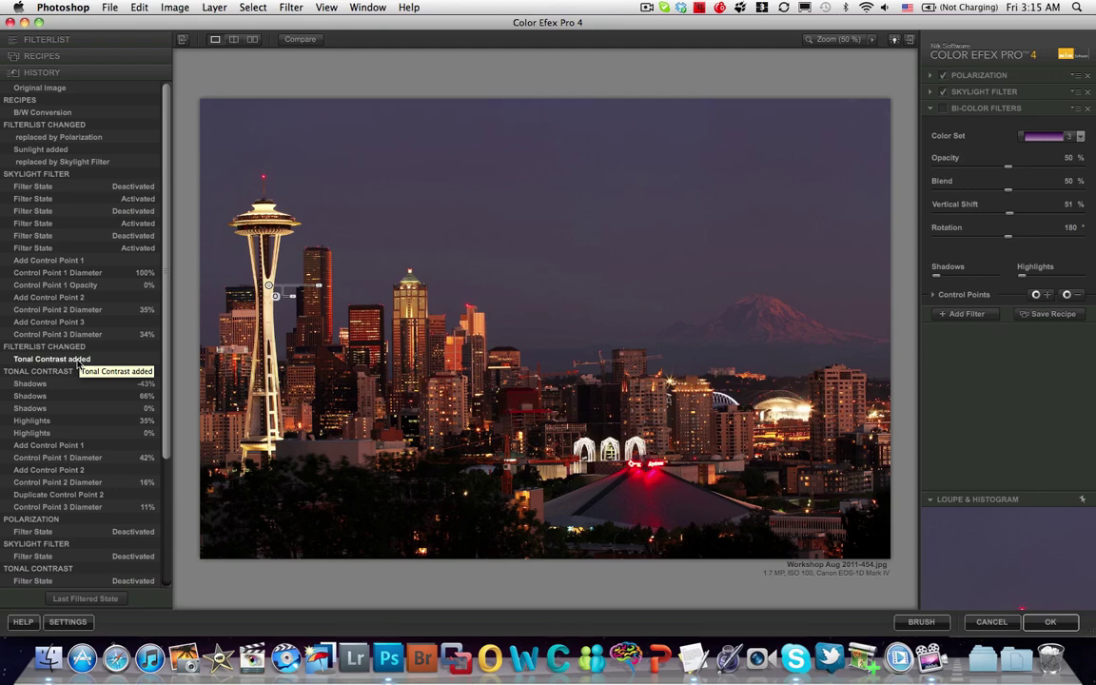
pyautogui.scroll(-5, 78, 365)
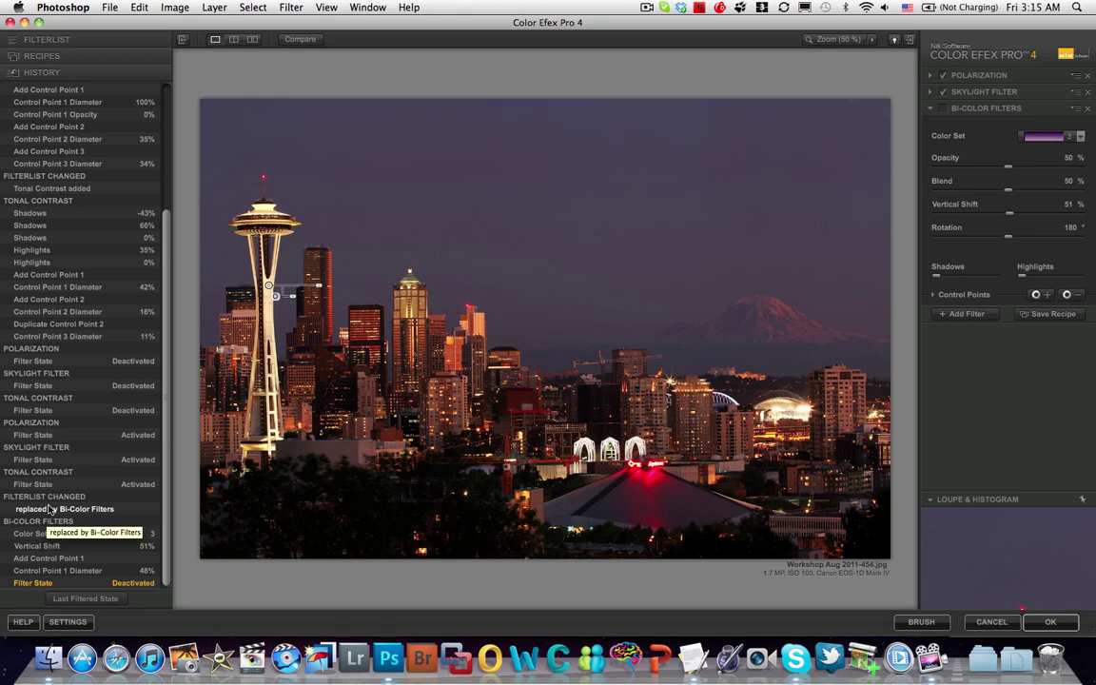
pyautogui.click(50, 488)
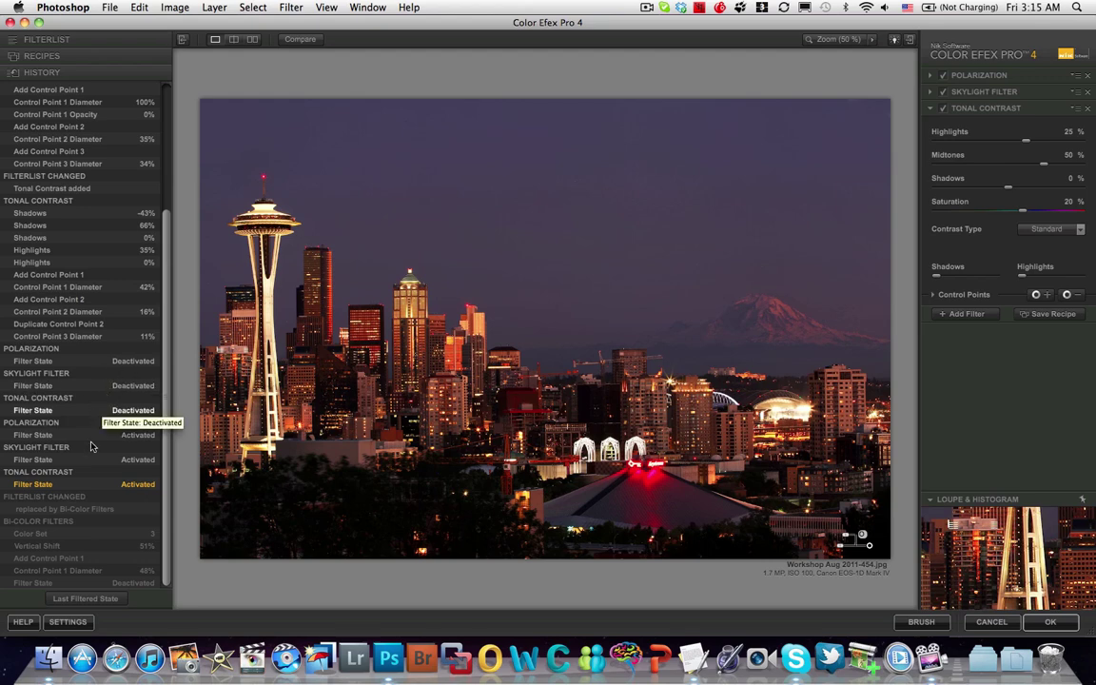
# Browse the full list of available recipes, then go back and show the filter list.
pyautogui.click(80, 58)
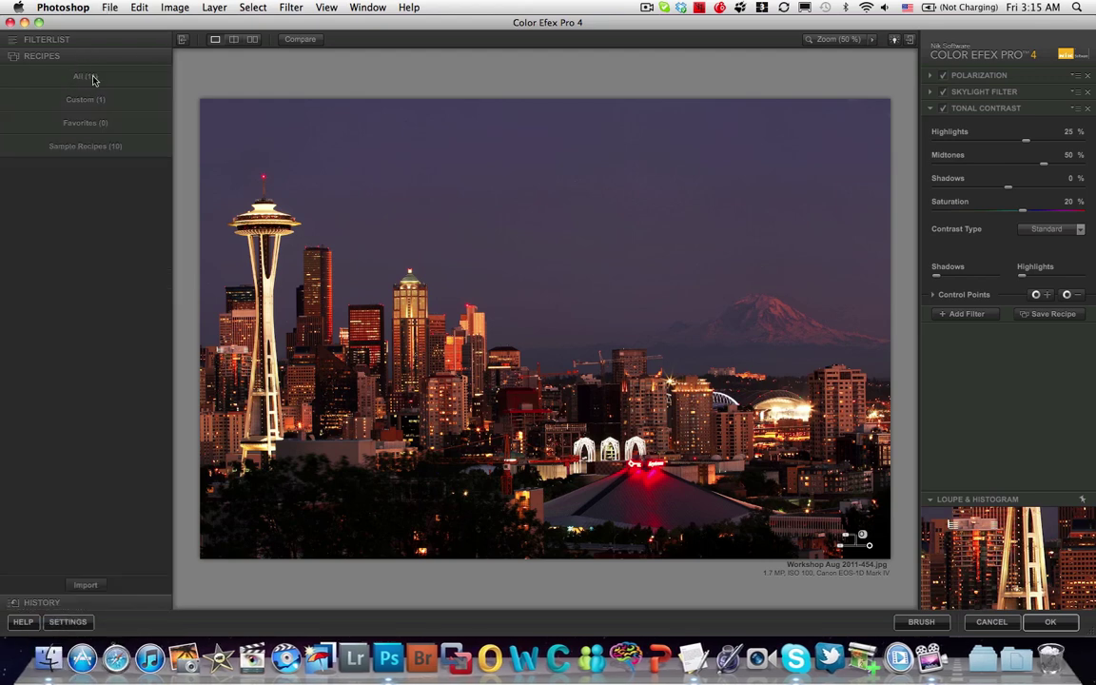
pyautogui.click(94, 78)
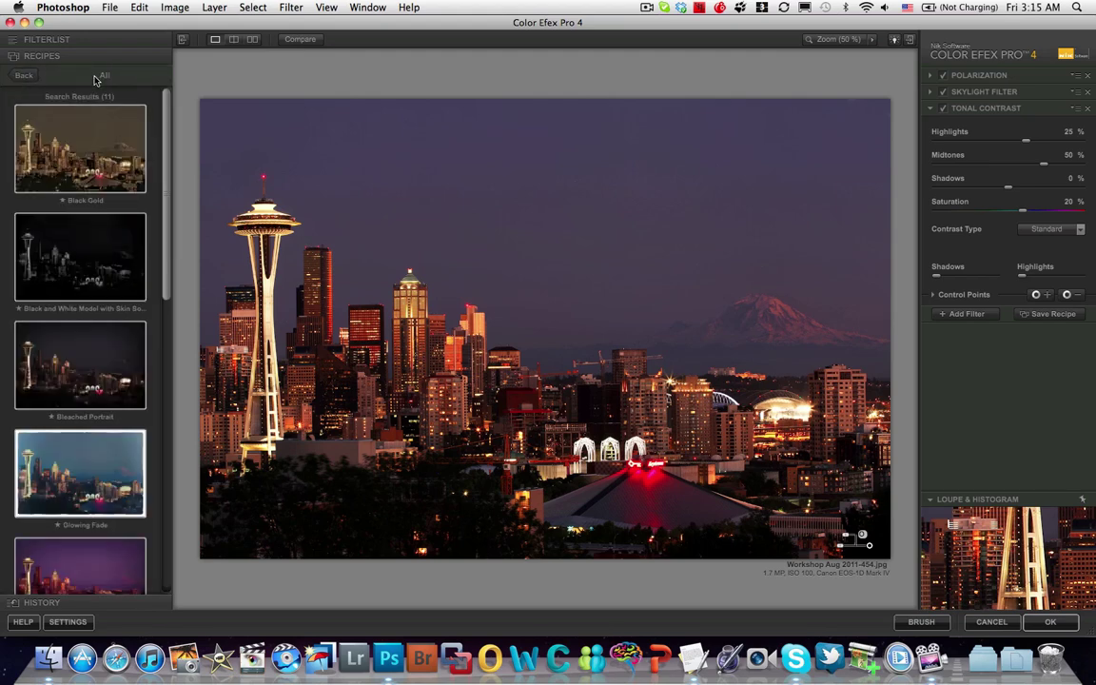
pyautogui.scroll(-5, 82, 237)
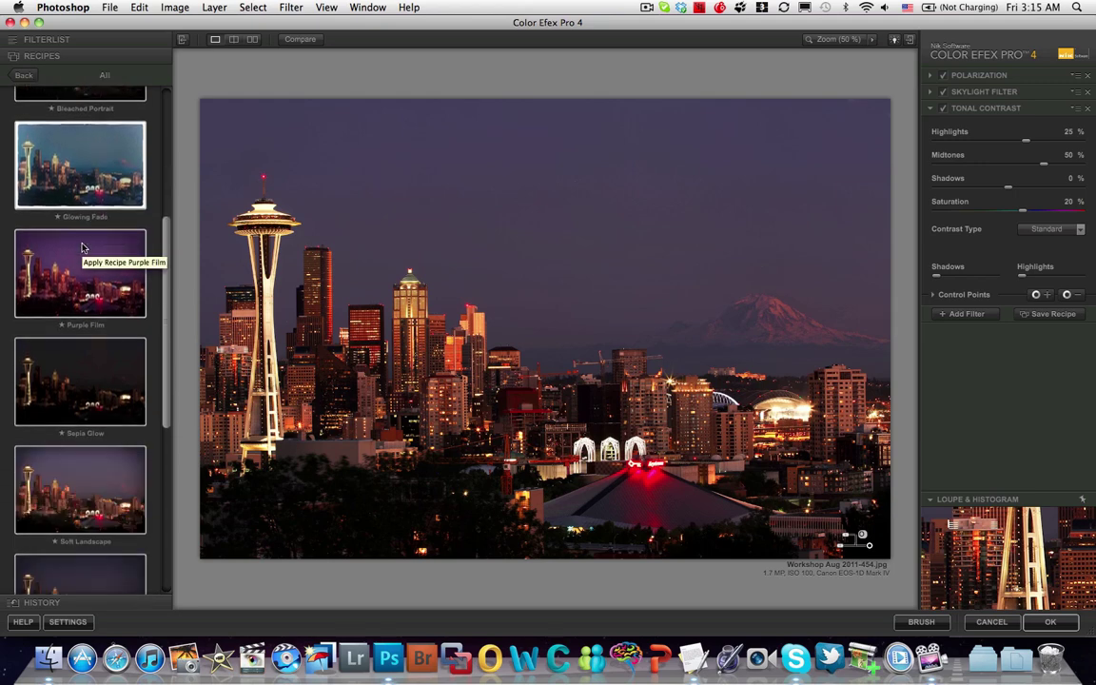
pyautogui.scroll(-5, 82, 248)
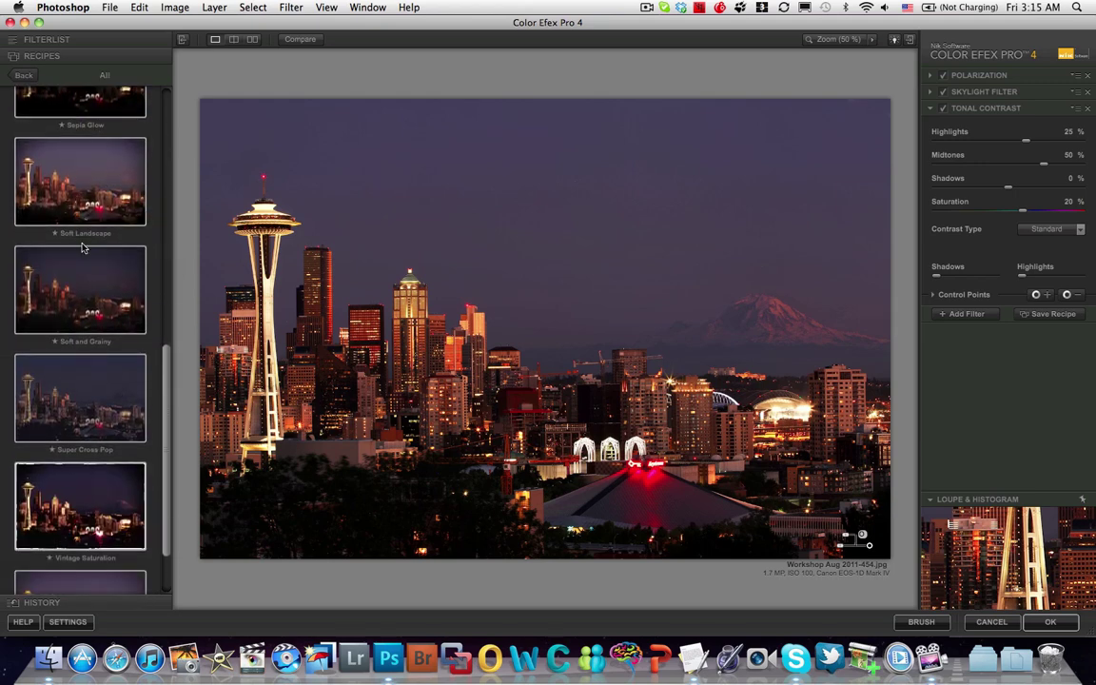
pyautogui.scroll(-2, 82, 248)
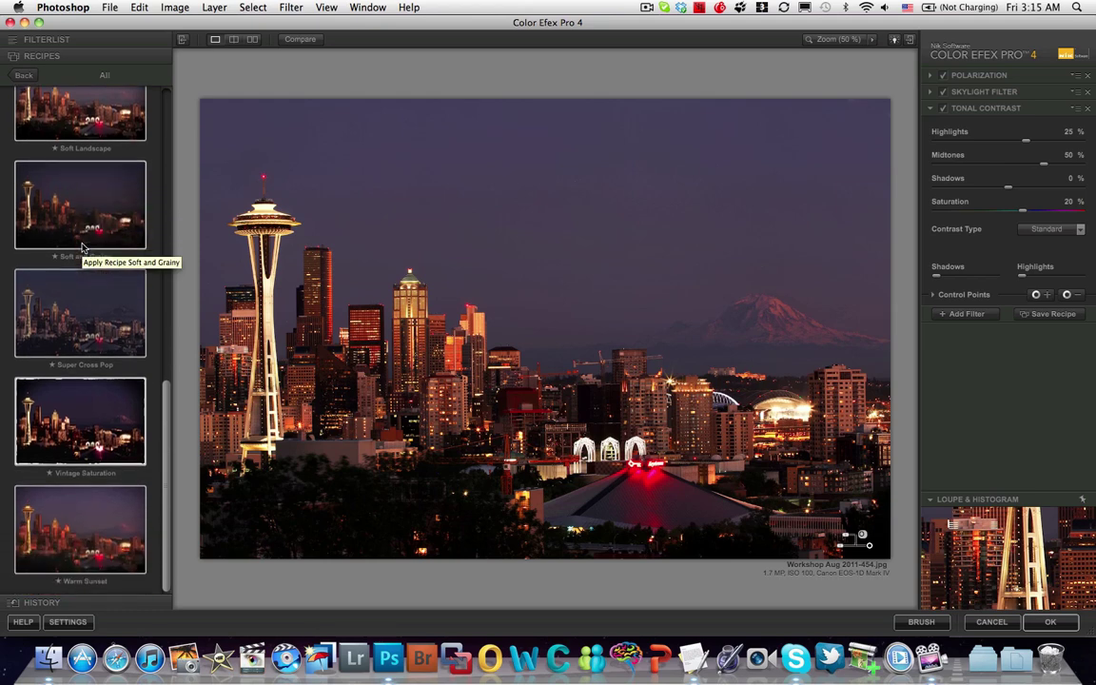
pyautogui.scroll(8, 81, 247)
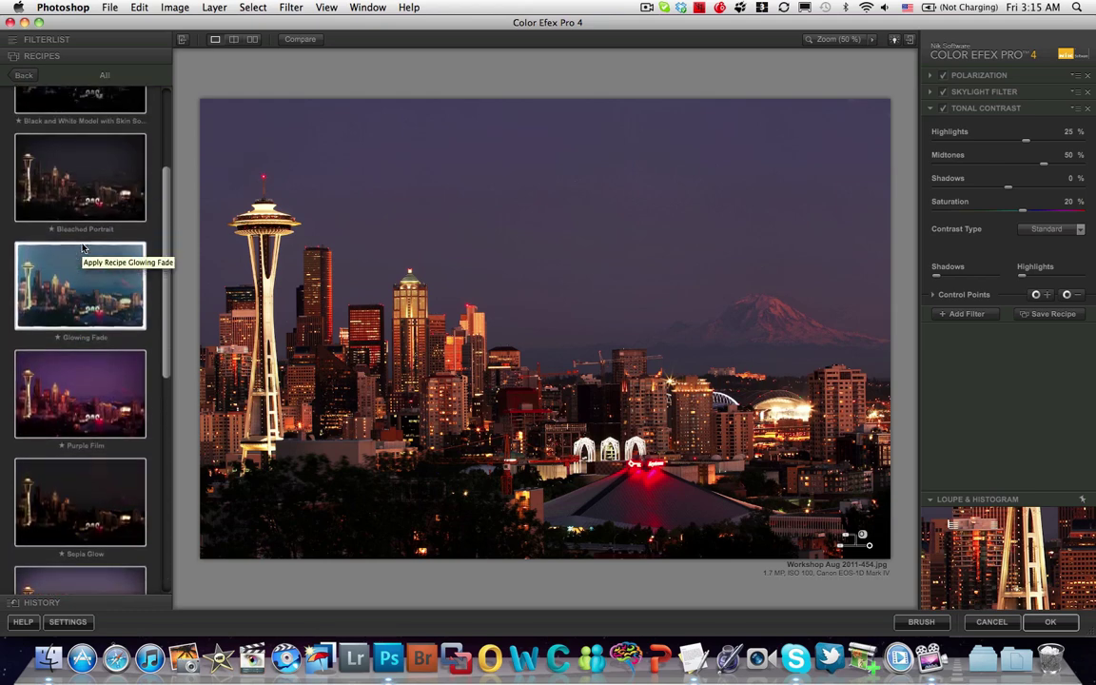
pyautogui.scroll(4, 81, 247)
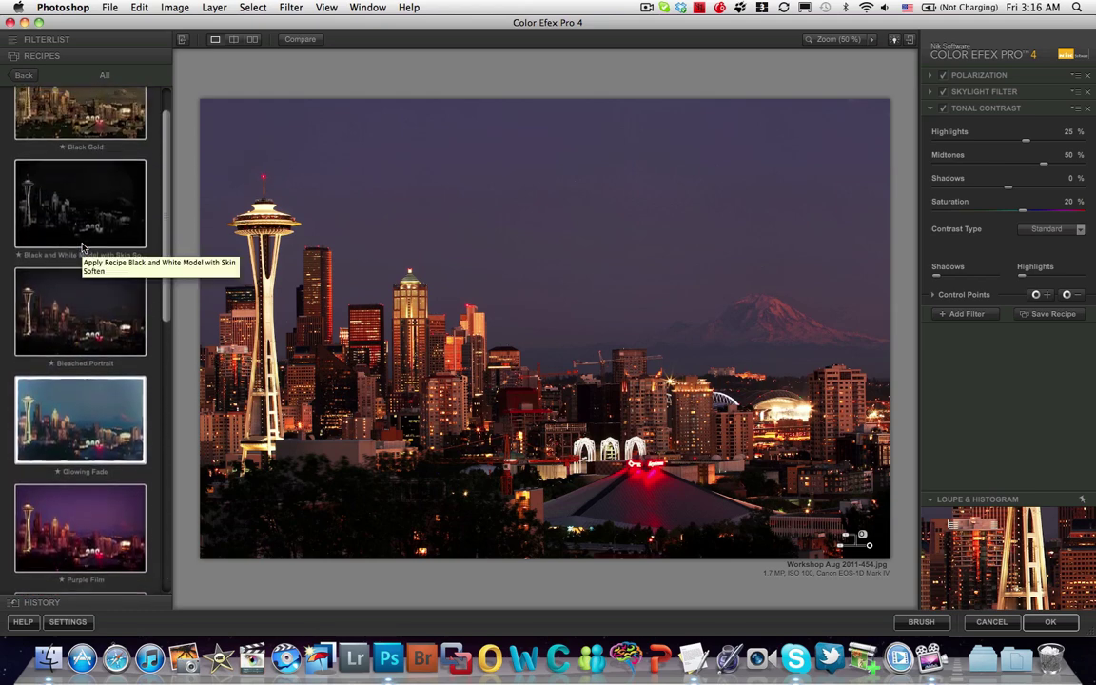
pyautogui.click(26, 76)
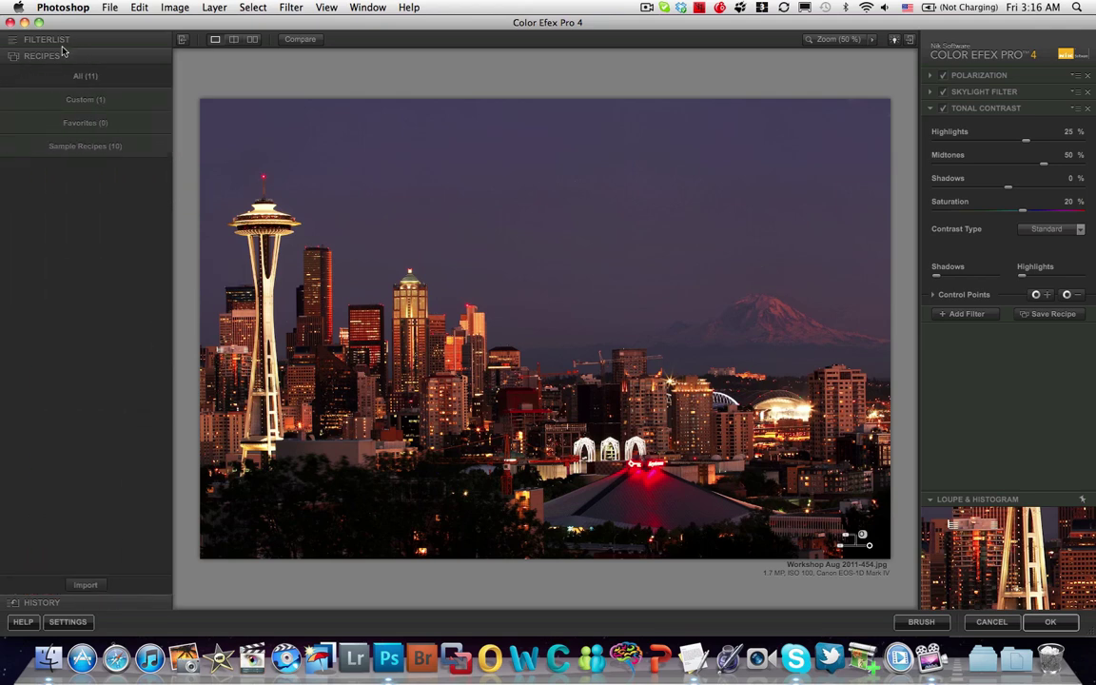
pyautogui.click(63, 47)
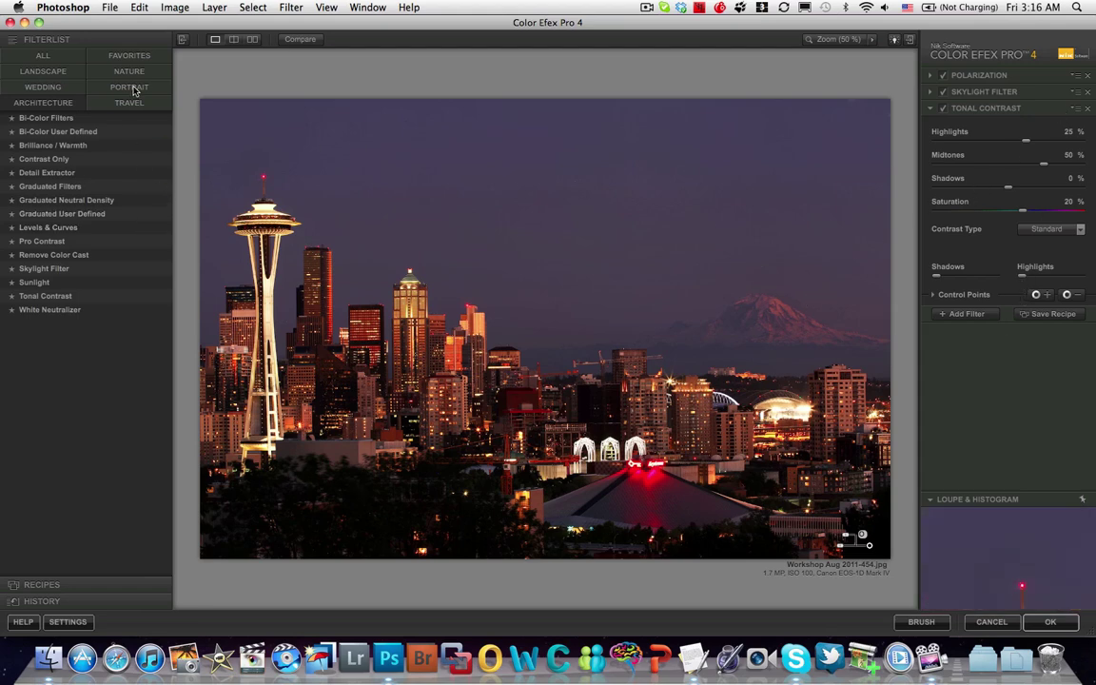
# Swap Tonal Contrast for Darken / Lighten Center with shape 2, raising Center Luminosity to 22%.
pyautogui.click(69, 75)
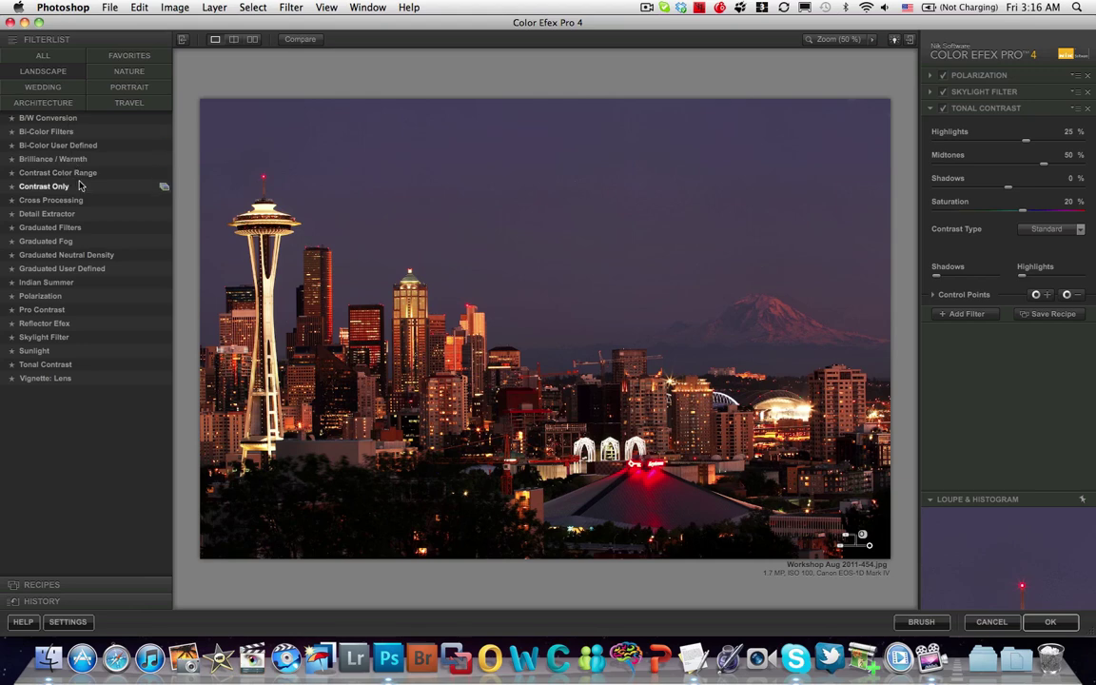
pyautogui.click(60, 52)
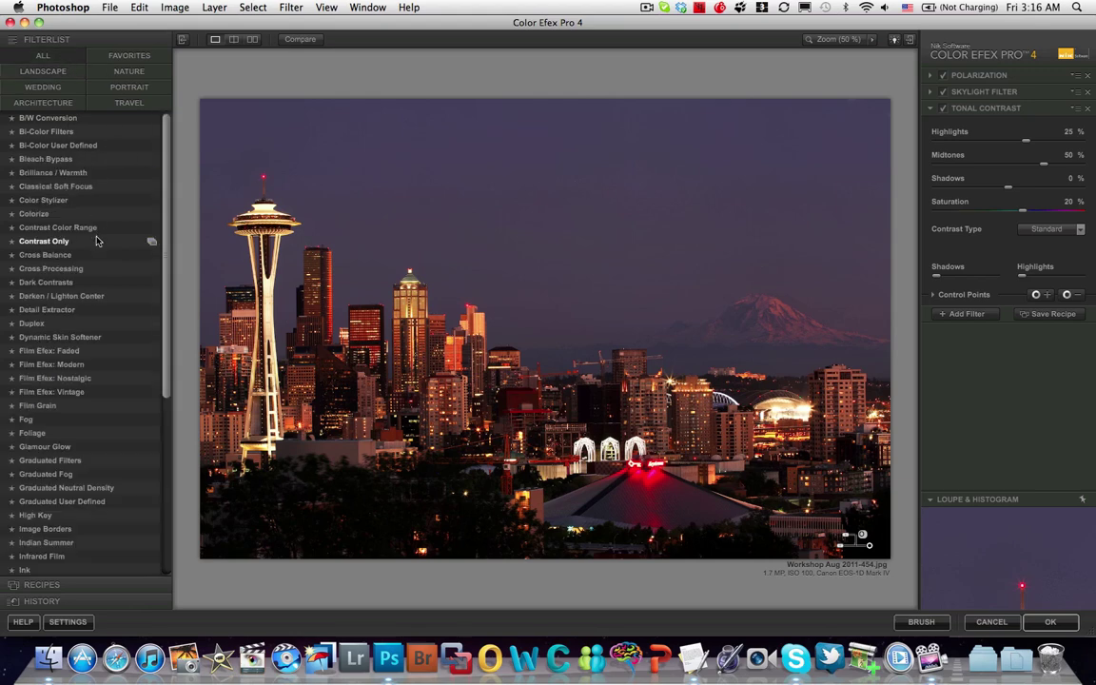
pyautogui.click(59, 297)
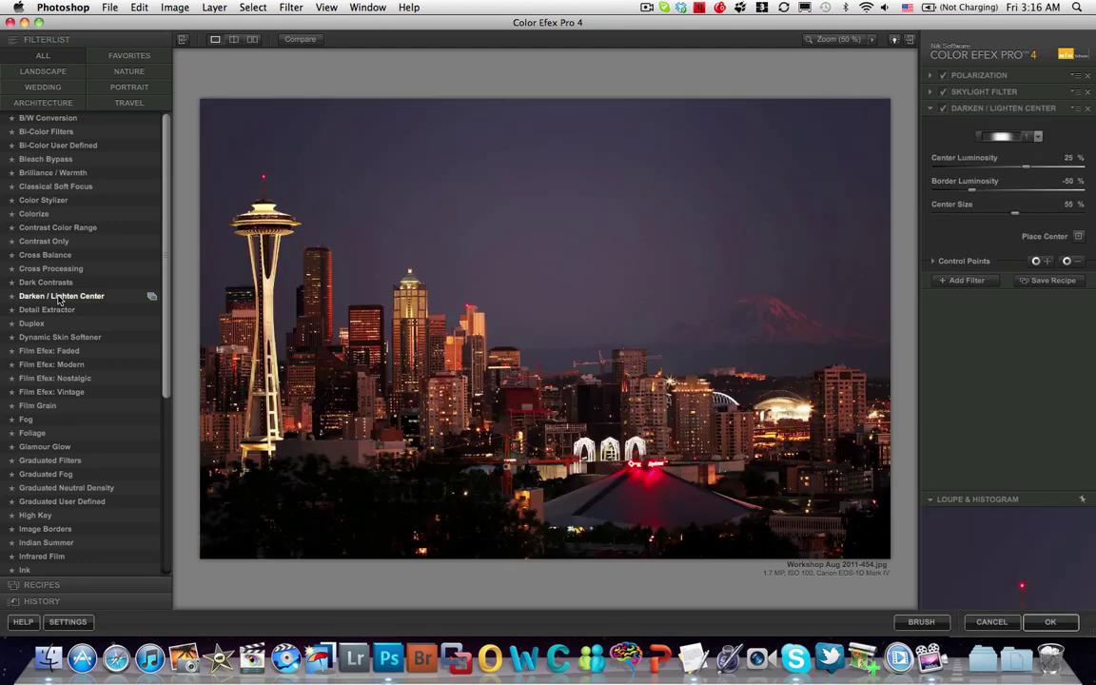
pyautogui.click(1038, 138)
pyautogui.click(1021, 167)
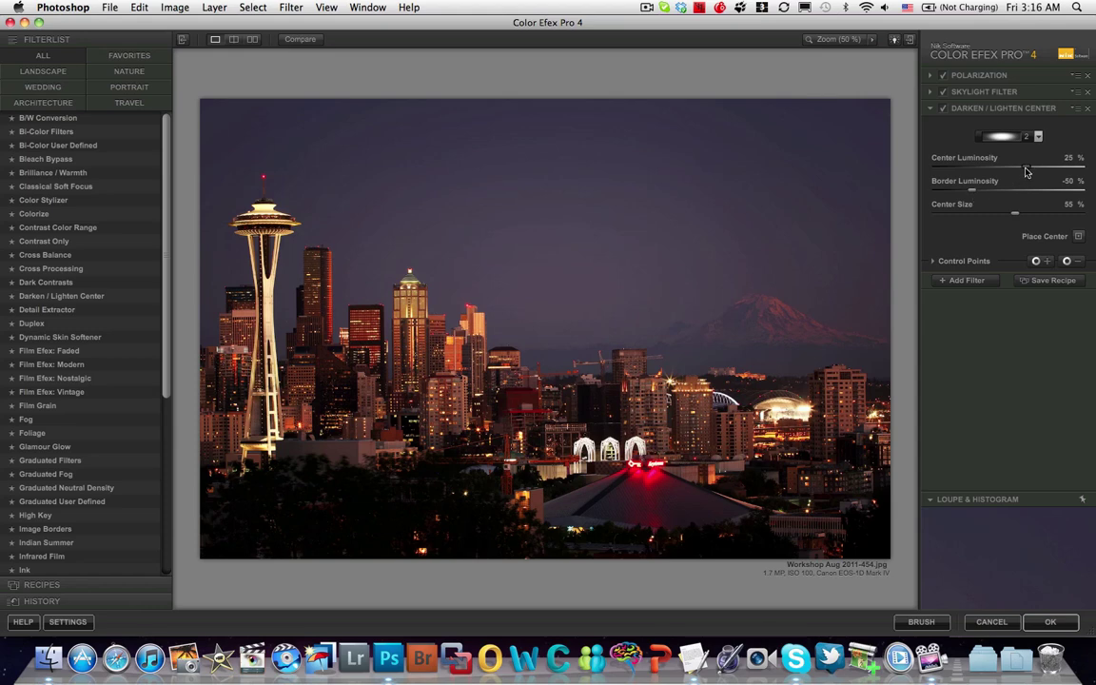
pyautogui.moveTo(1025, 167); pyautogui.dragTo(977, 201)
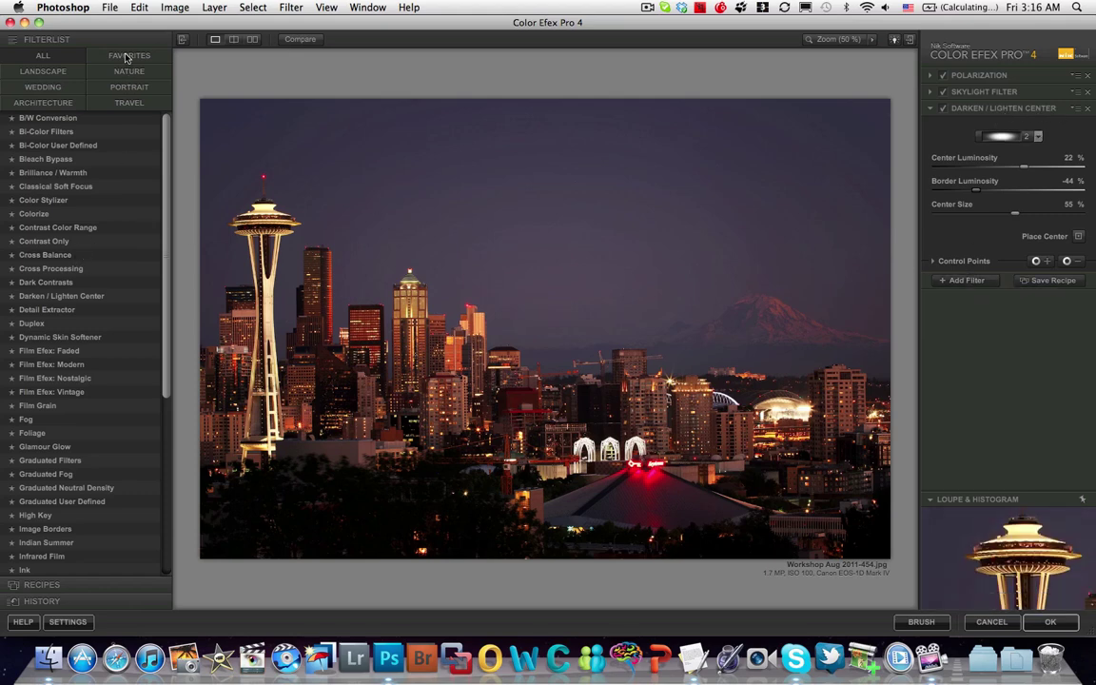
# Revert to the last Tonal Contrast Filter State in History and add an empty fourth filter.
pyautogui.click(43, 601)
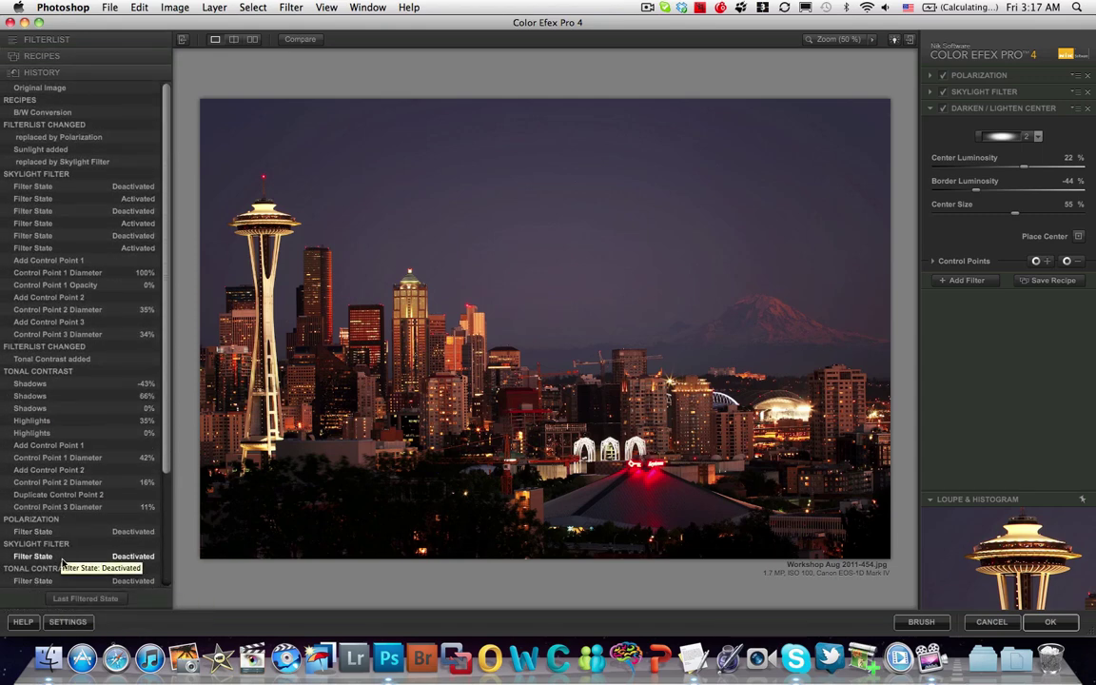
pyautogui.scroll(-5, 63, 563)
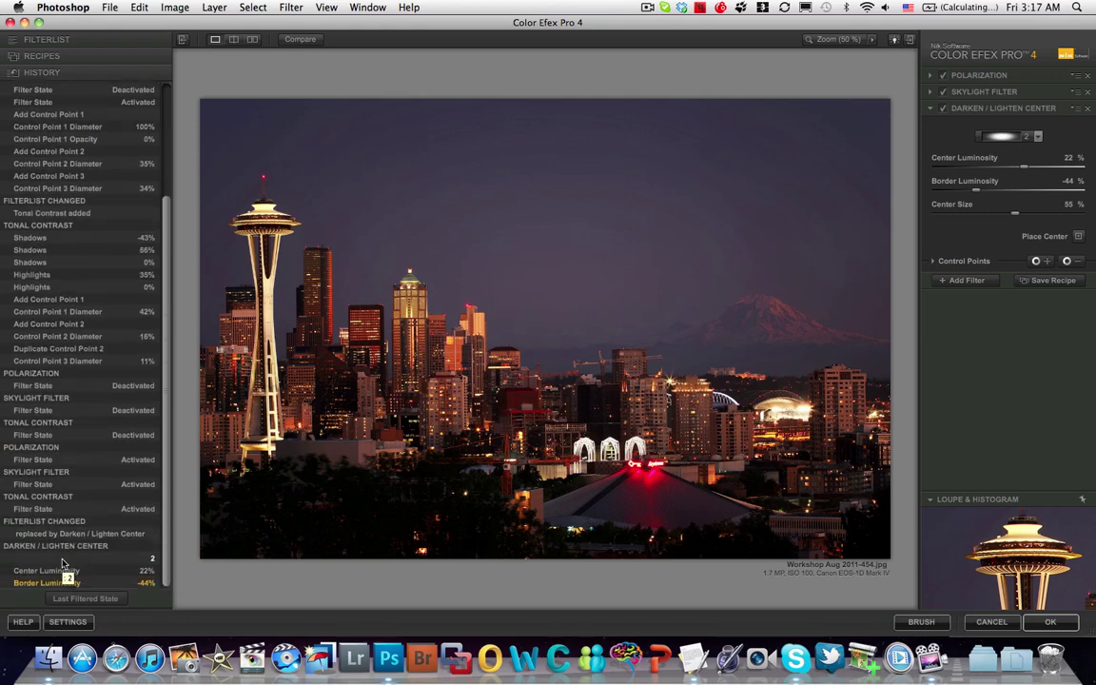
pyautogui.click(46, 509)
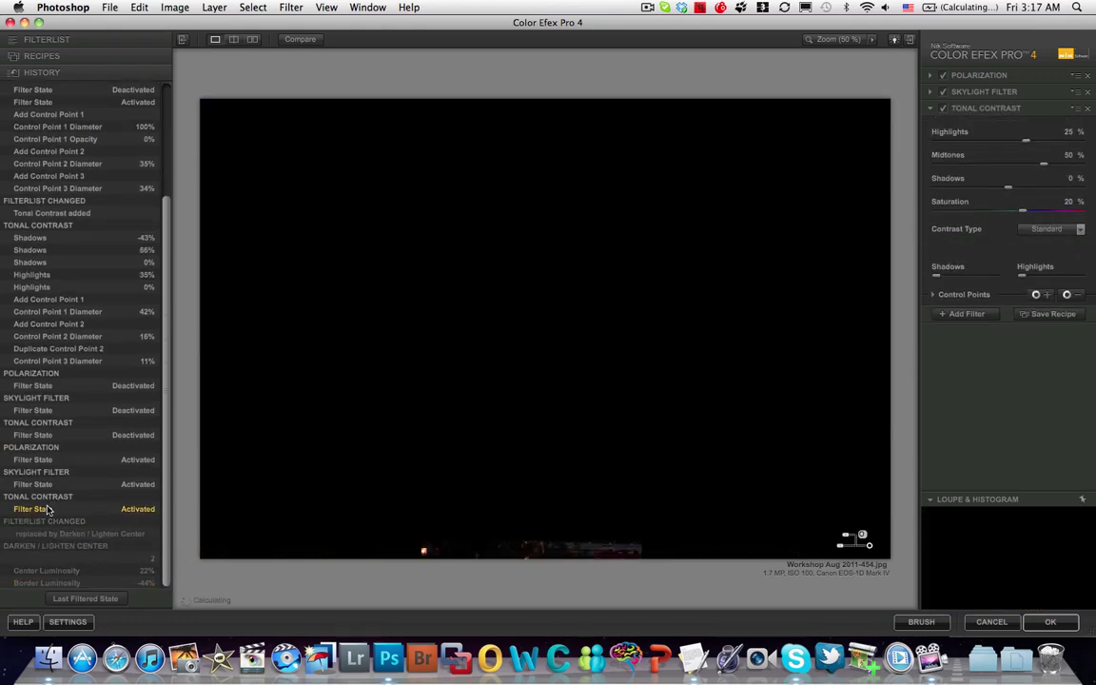
pyautogui.click(980, 316)
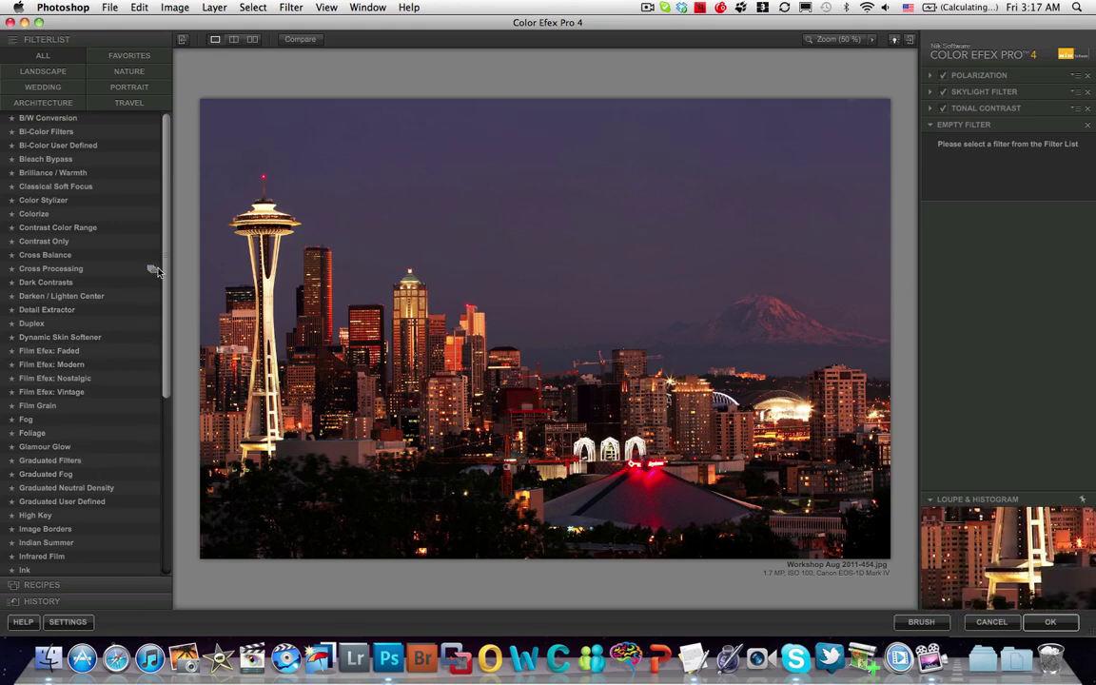
# Apply Film Efex: Faded in the fourth slot with Film Type 8.
pyautogui.scroll(2, 153, 265)
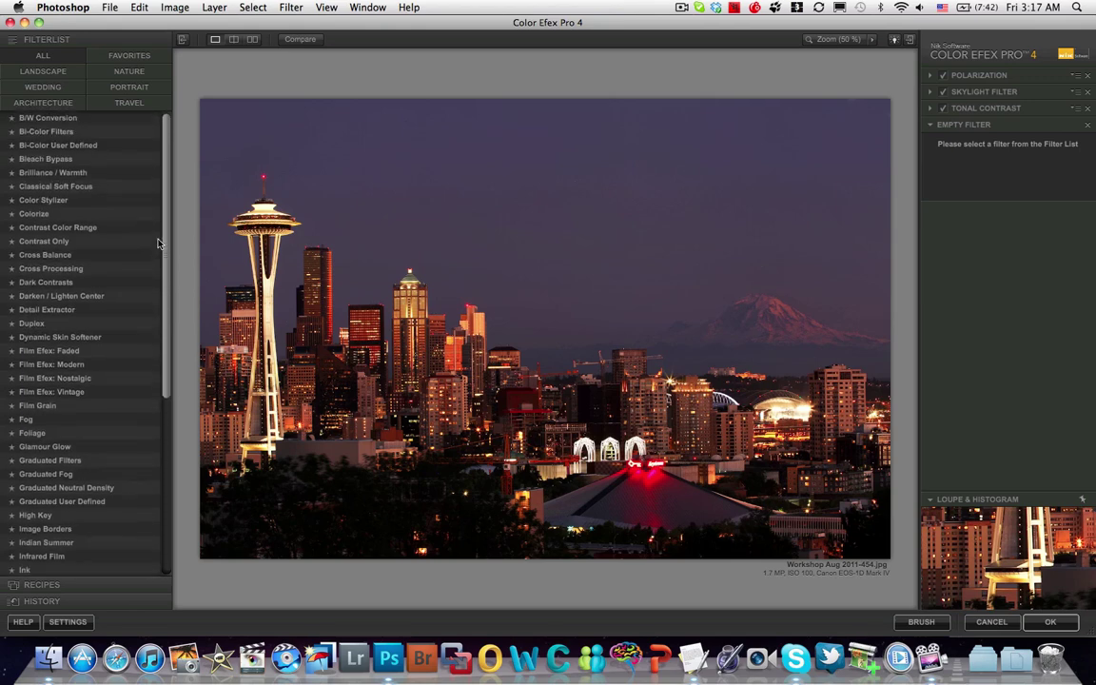
pyautogui.scroll(-3, 148, 253)
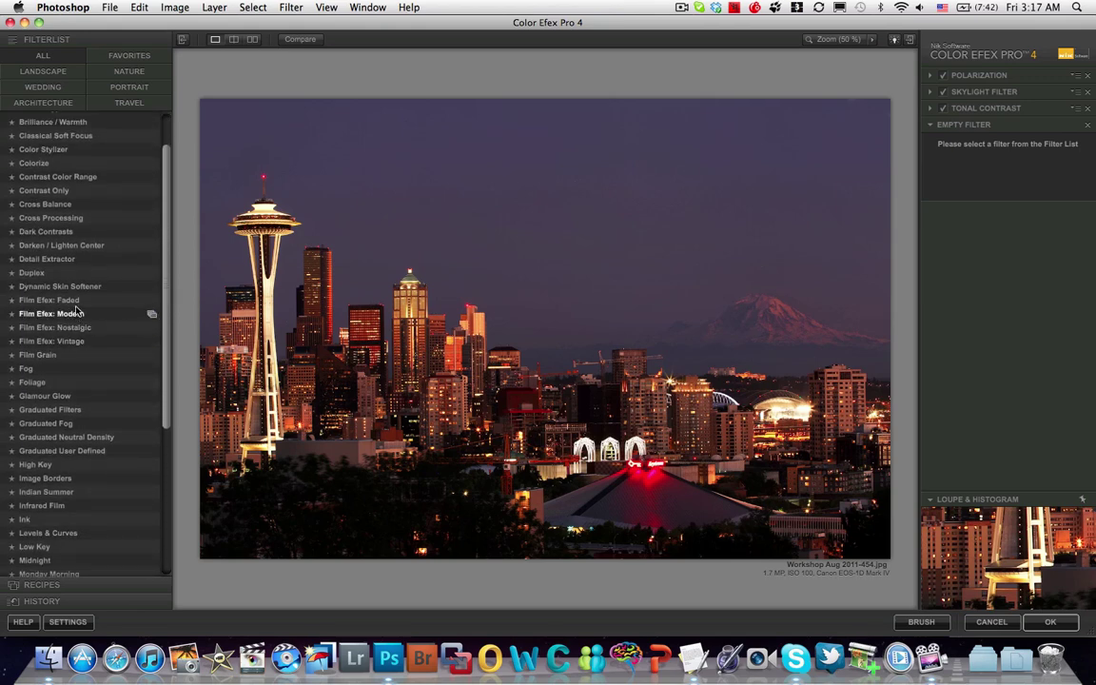
pyautogui.click(73, 300)
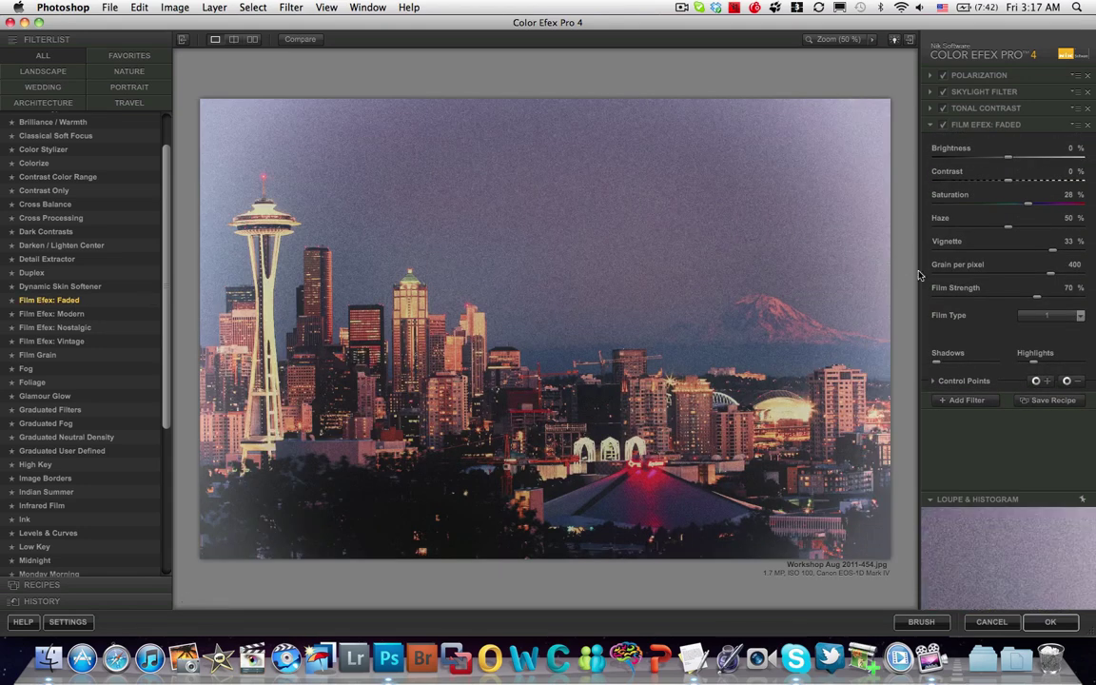
pyautogui.click(1052, 317)
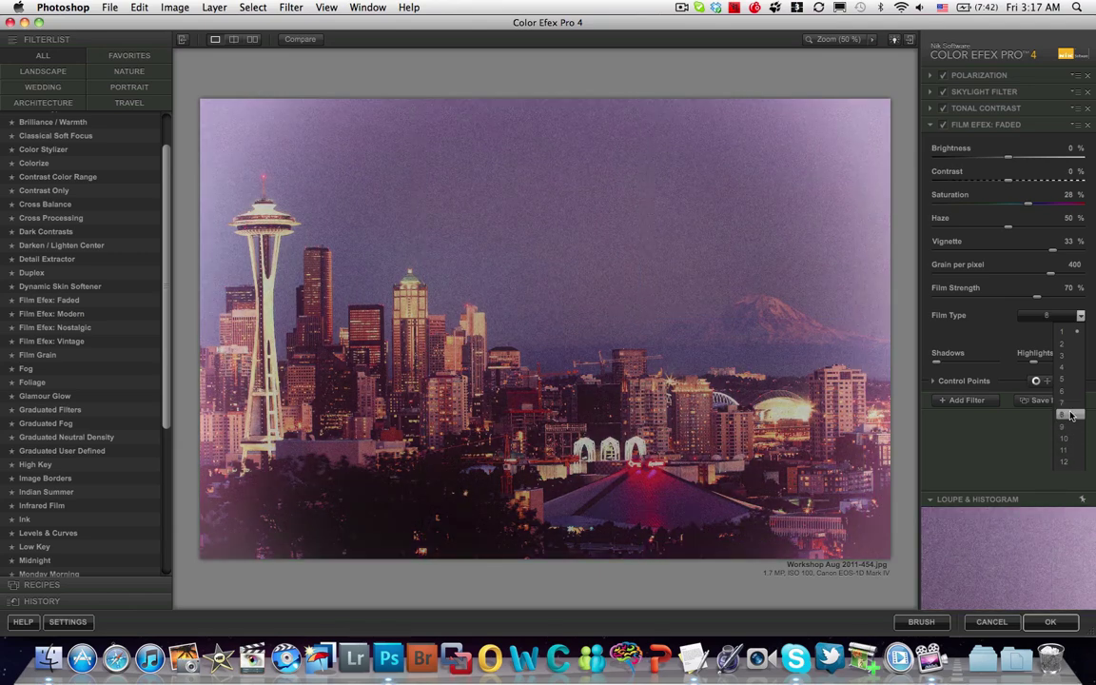
pyautogui.click(1069, 416)
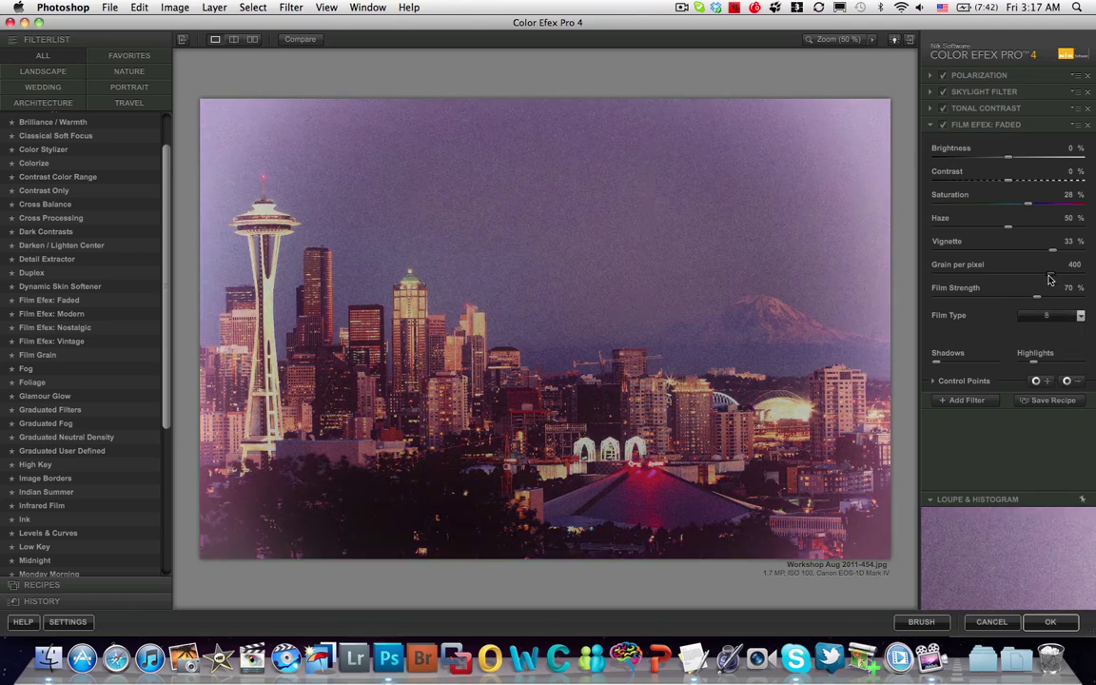
# Set Grain per pixel to 438 and adjust the haze, then remove Film Efex: Faded.
pyautogui.moveTo(1050, 276); pyautogui.dragTo(1078, 281)
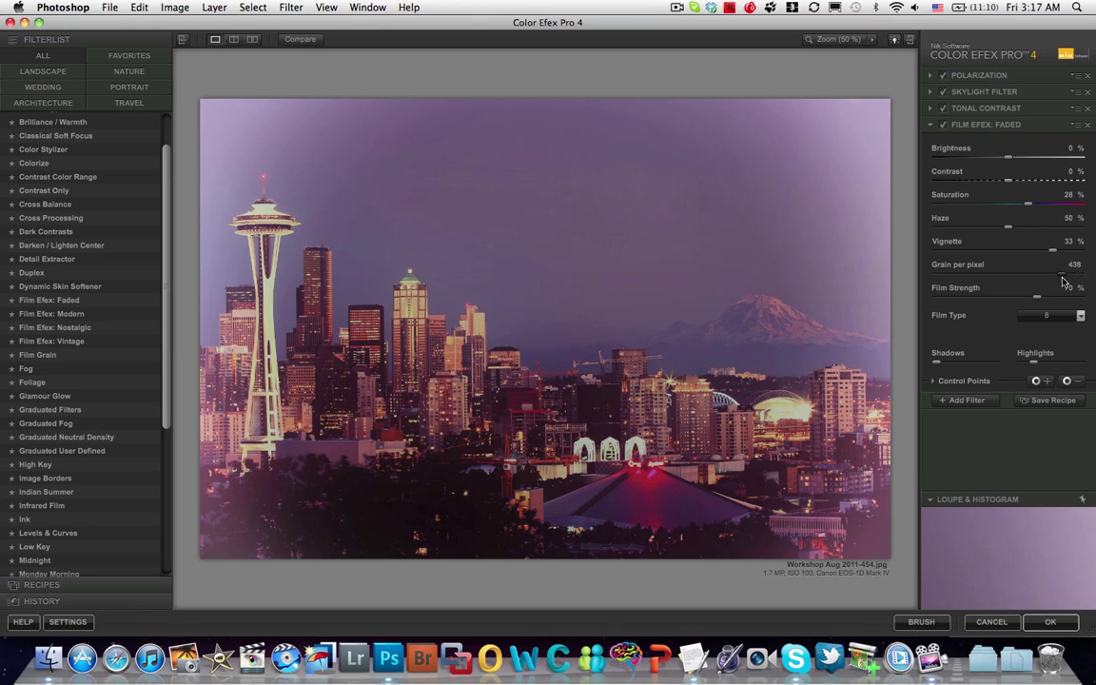
pyautogui.moveTo(1094, 283); pyautogui.dragTo(997, 310)
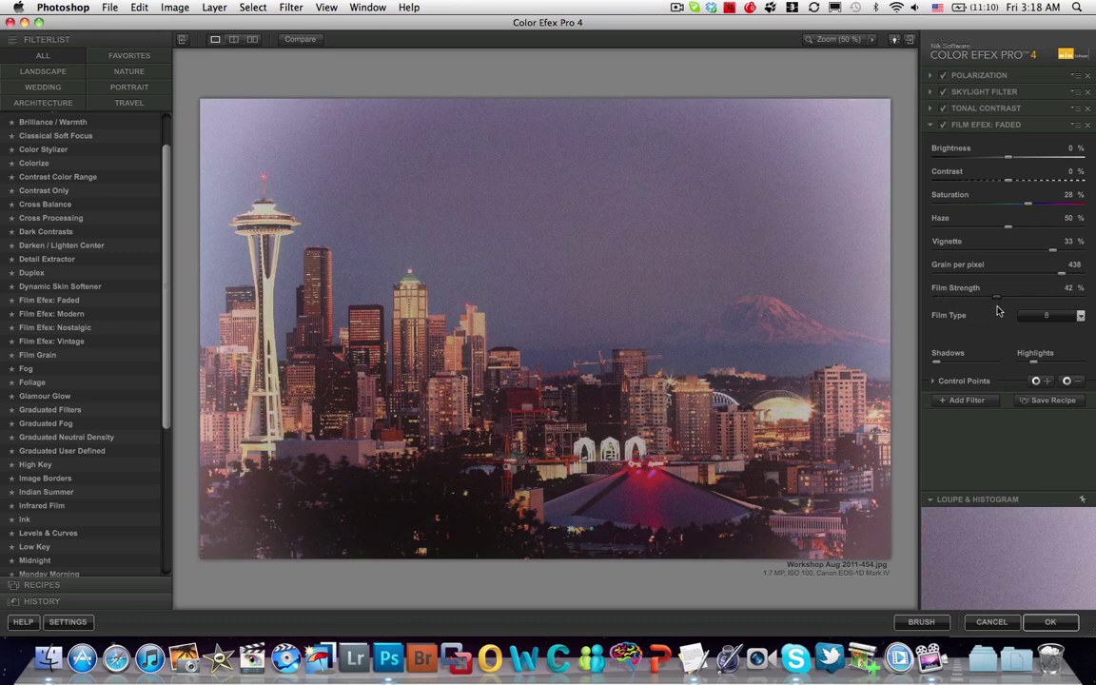
pyautogui.moveTo(1008, 228)
pyautogui.mouseDown()
pyautogui.moveTo(966, 235)
pyautogui.moveTo(1014, 236)
pyautogui.mouseUp()
pyautogui.click(1088, 131)
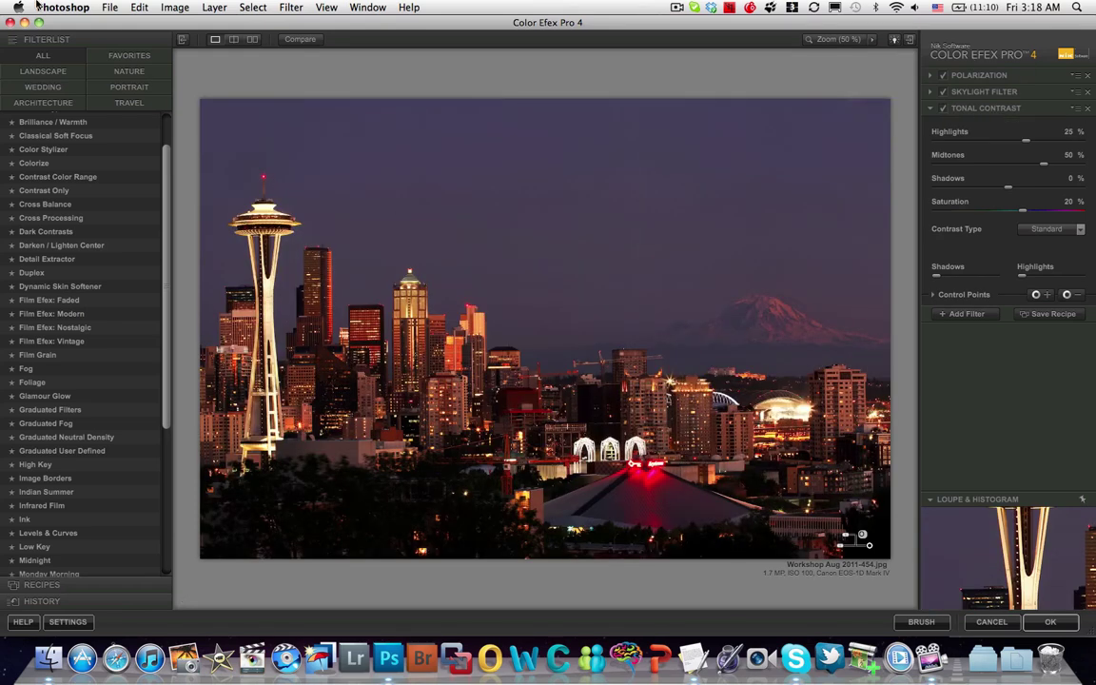
# Save the current filter stack as a custom recipe named 'Night Sky'.
pyautogui.click(54, 588)
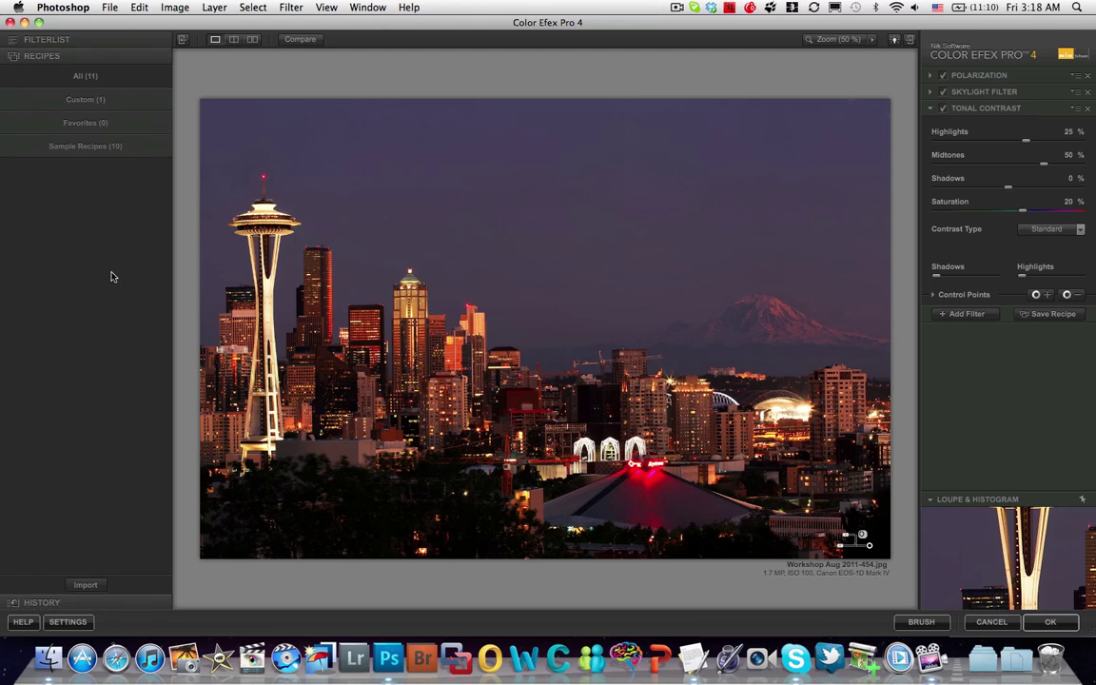
pyautogui.click(1049, 319)
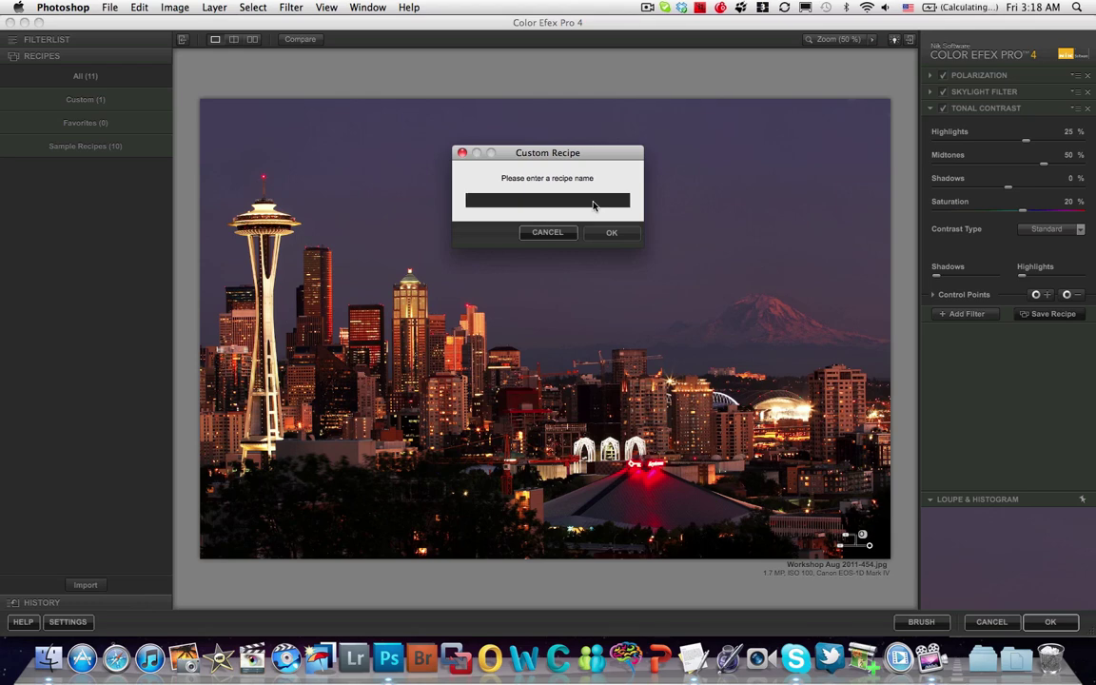
pyautogui.write('Night Sky')
pyautogui.click(601, 233)
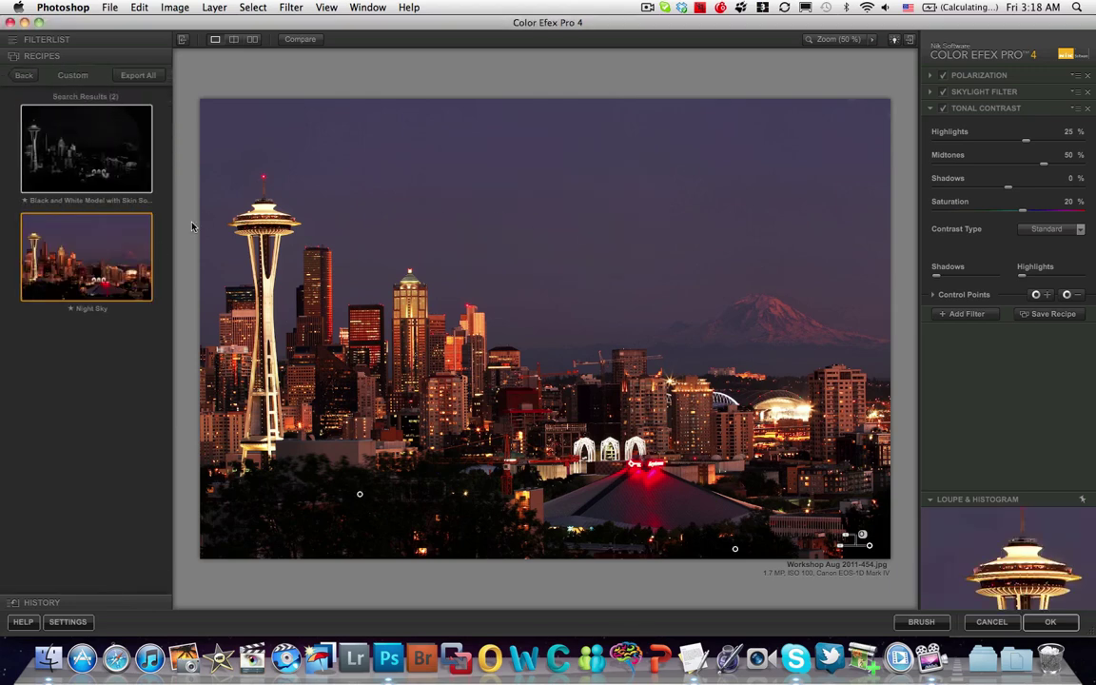
# Select the Night Sky recipe in the recipe results.
pyautogui.moveTo(109, 252)
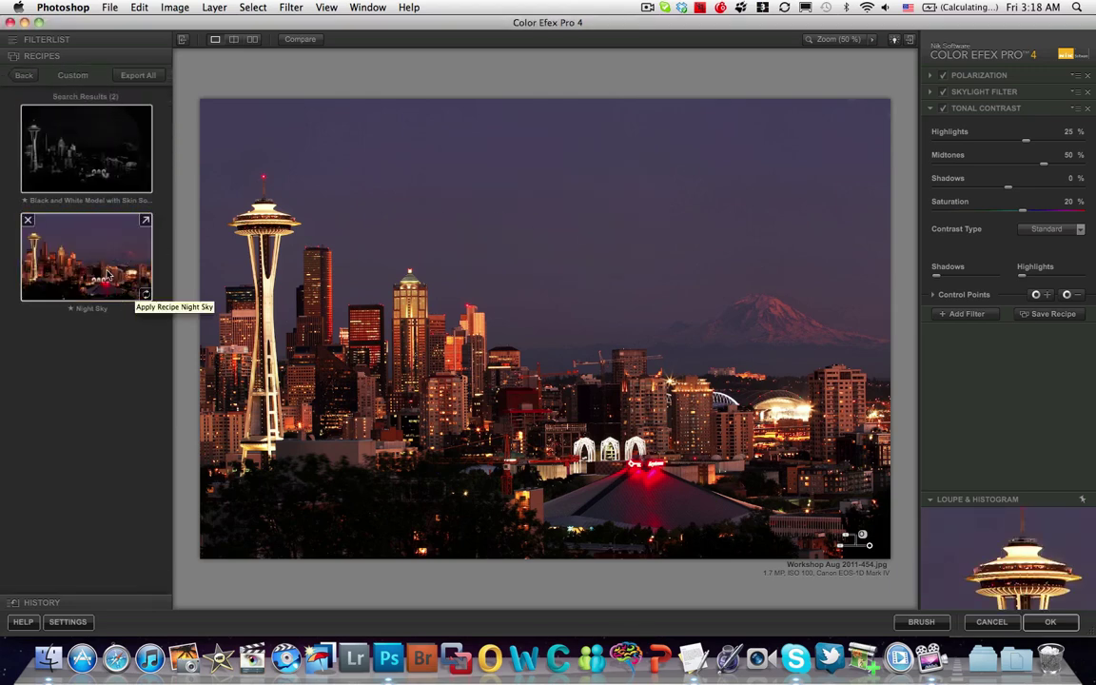
pyautogui.click(93, 255)
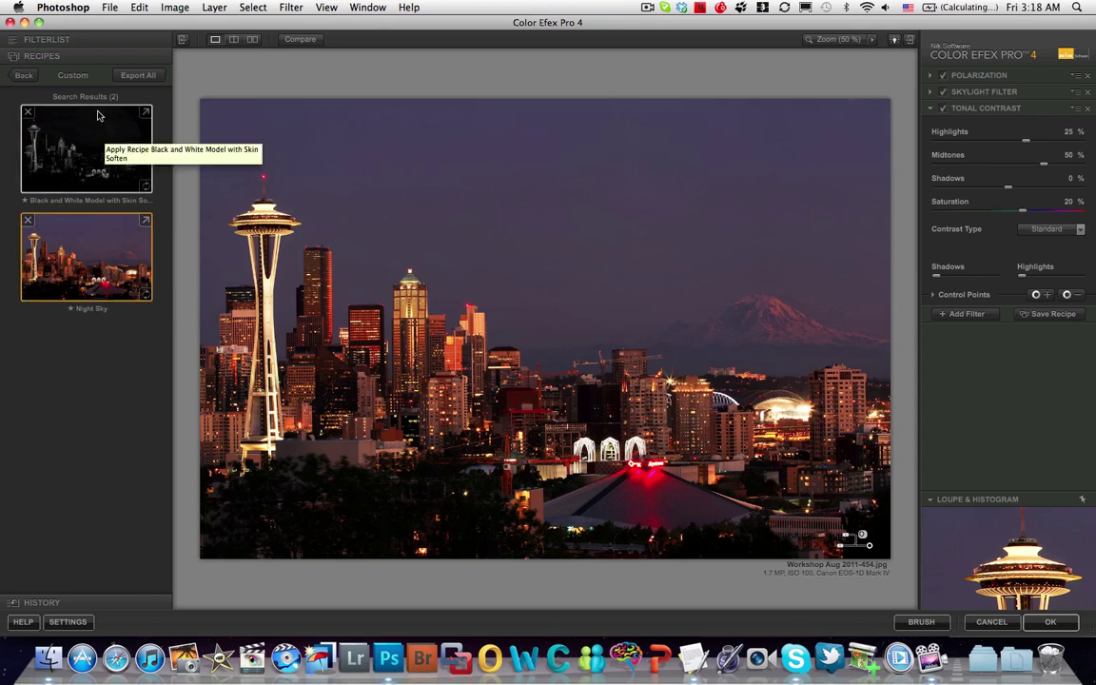
pyautogui.moveTo(81, 141)
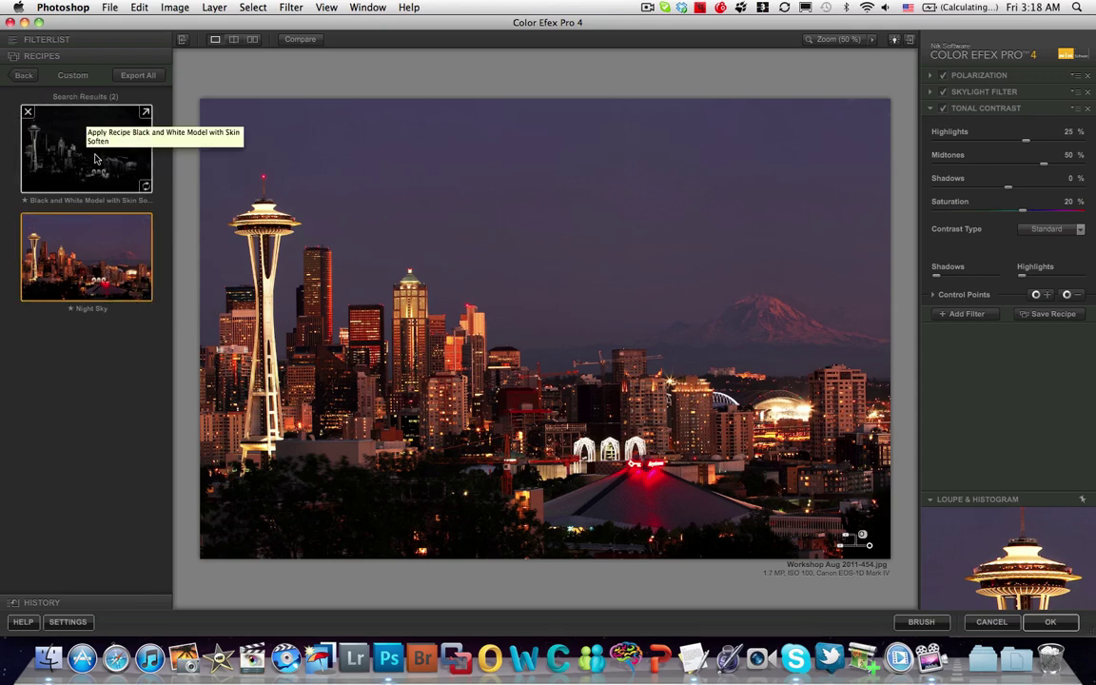
pyautogui.moveTo(95, 266)
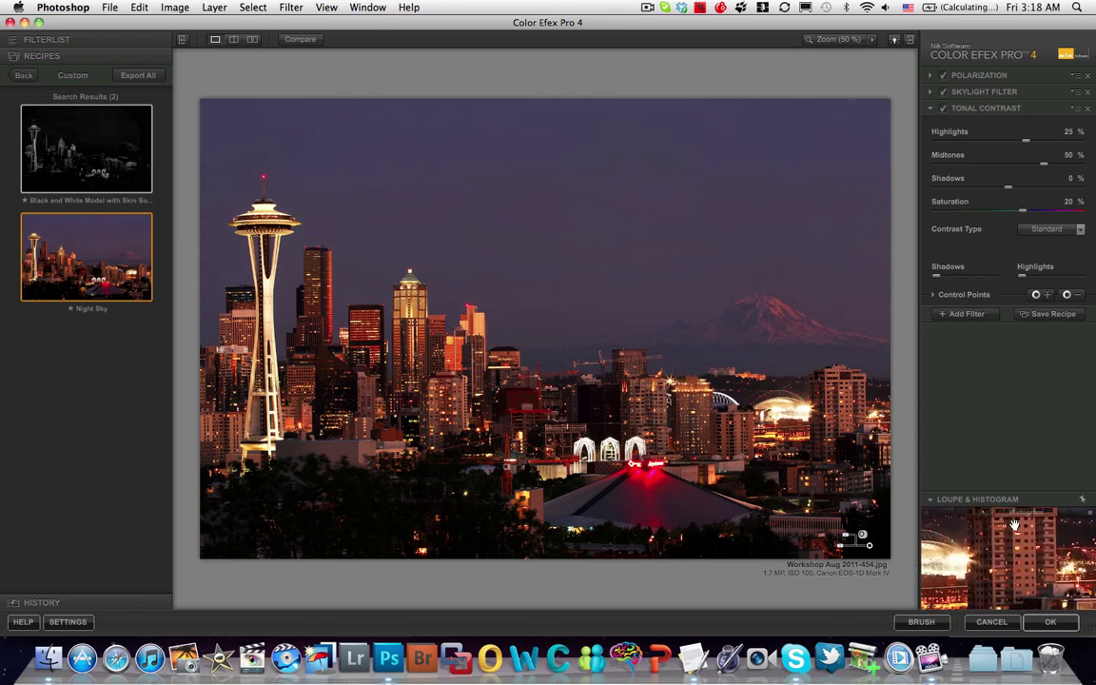
# Apply the filters to Photoshop and toggle the new layer's visibility to compare with Background.
pyautogui.click(1043, 623)
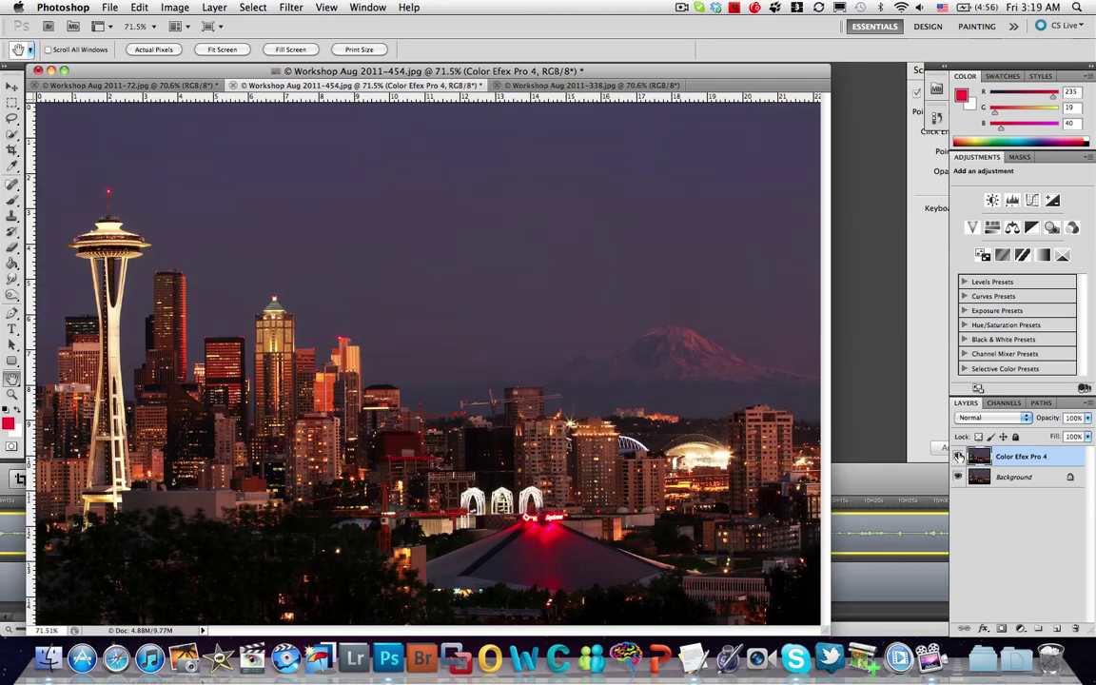
pyautogui.click(958, 458)
pyautogui.click(959, 457)
# Try adjusting the Color Efex Pro 4 layer's opacity with the Layers panel slider.
pyautogui.click(1089, 419)
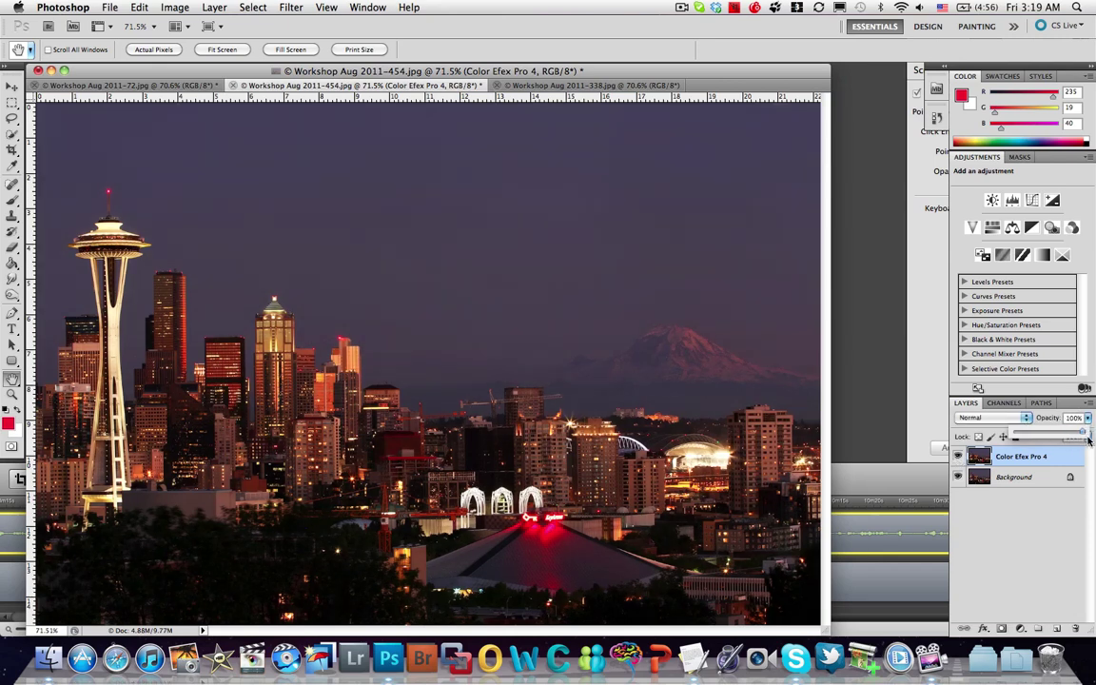
pyautogui.moveTo(1087, 434)
pyautogui.mouseDown()
pyautogui.moveTo(1067, 434)
pyautogui.moveTo(1087, 438)
pyautogui.mouseUp()
pyautogui.click(1089, 419)
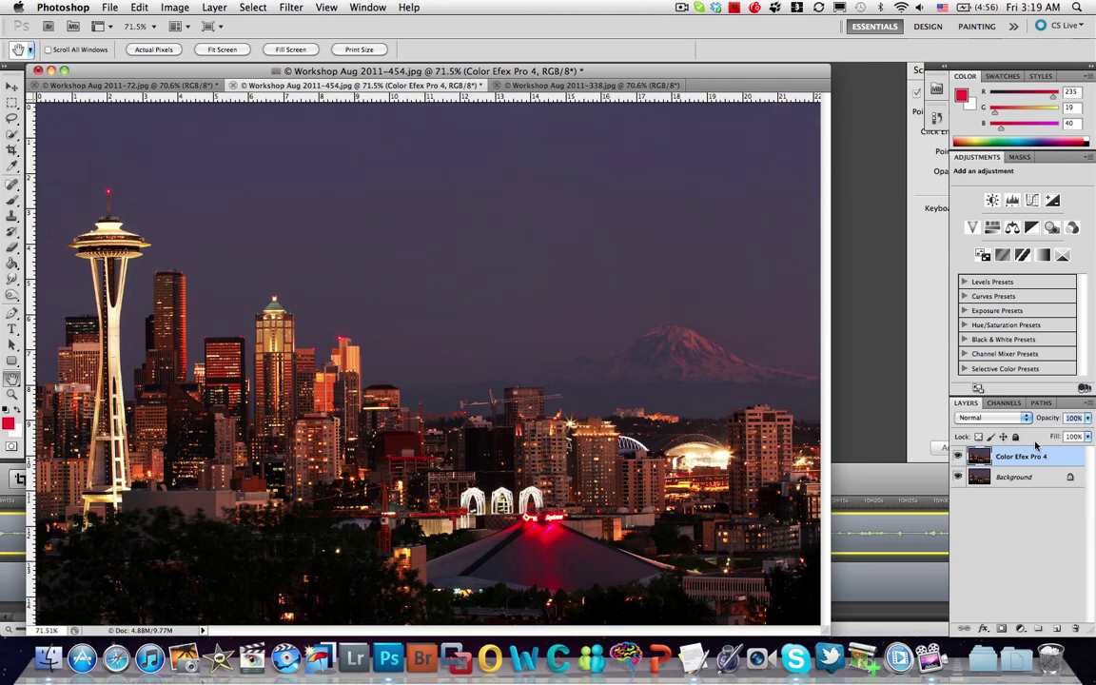